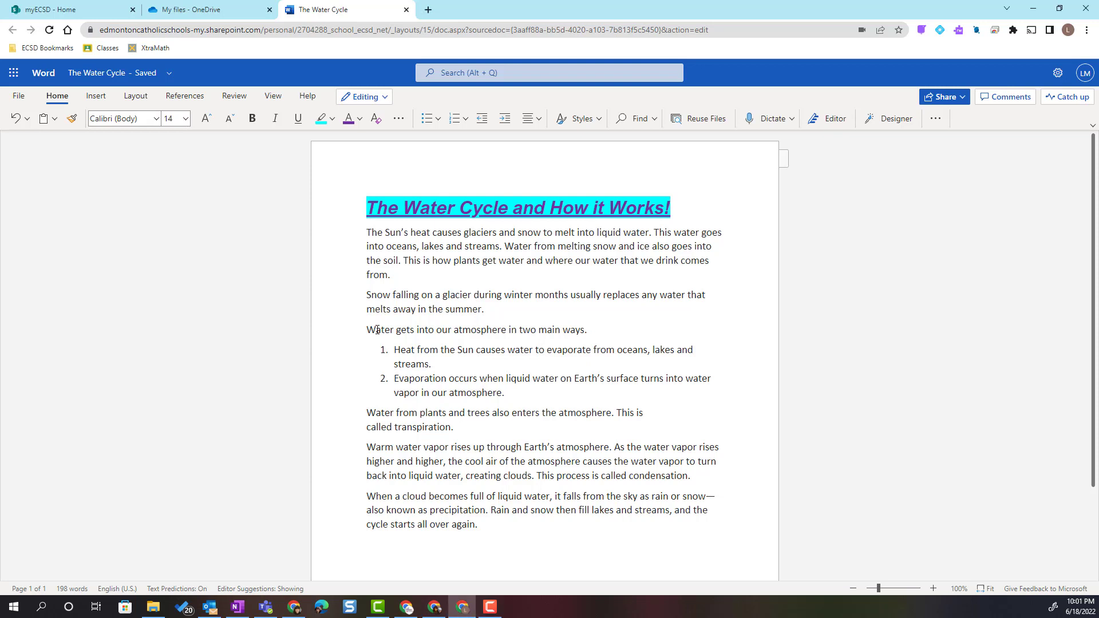
Step: Look up the word "Water" from the paragraph starting "Water gets into our atmosphere" and limit the results to Media
right_click(377, 330)
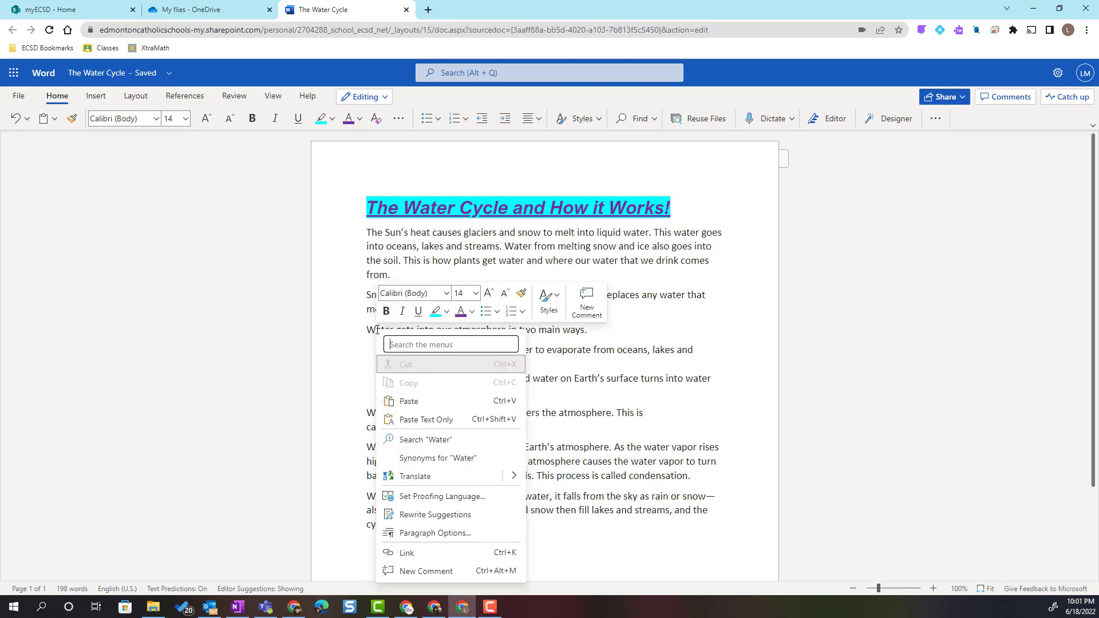
left_click(425, 440)
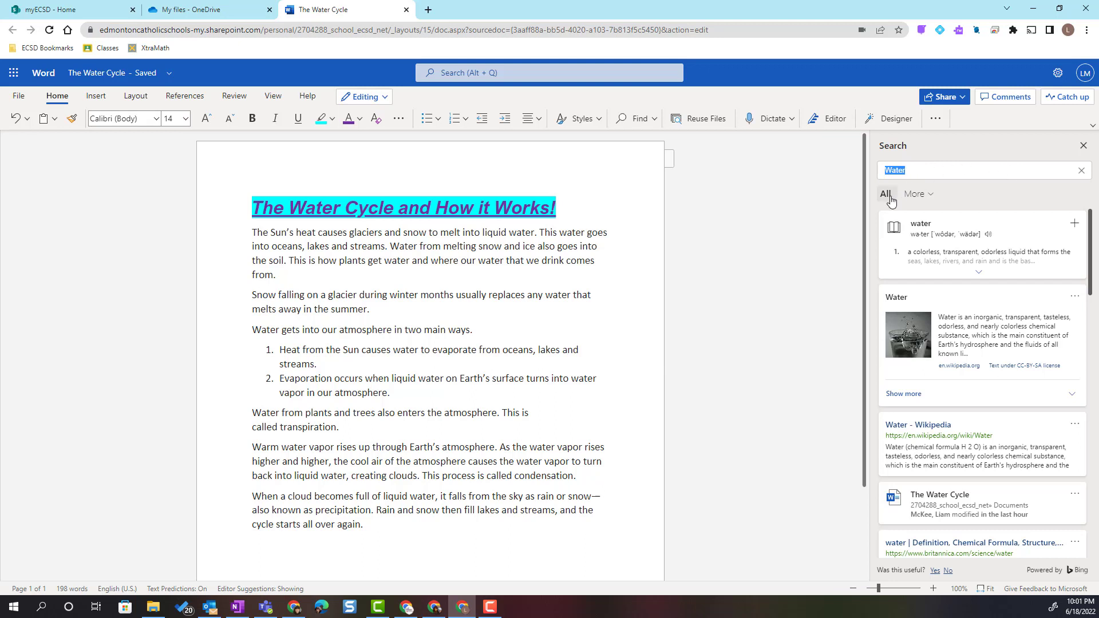
left_click(933, 199)
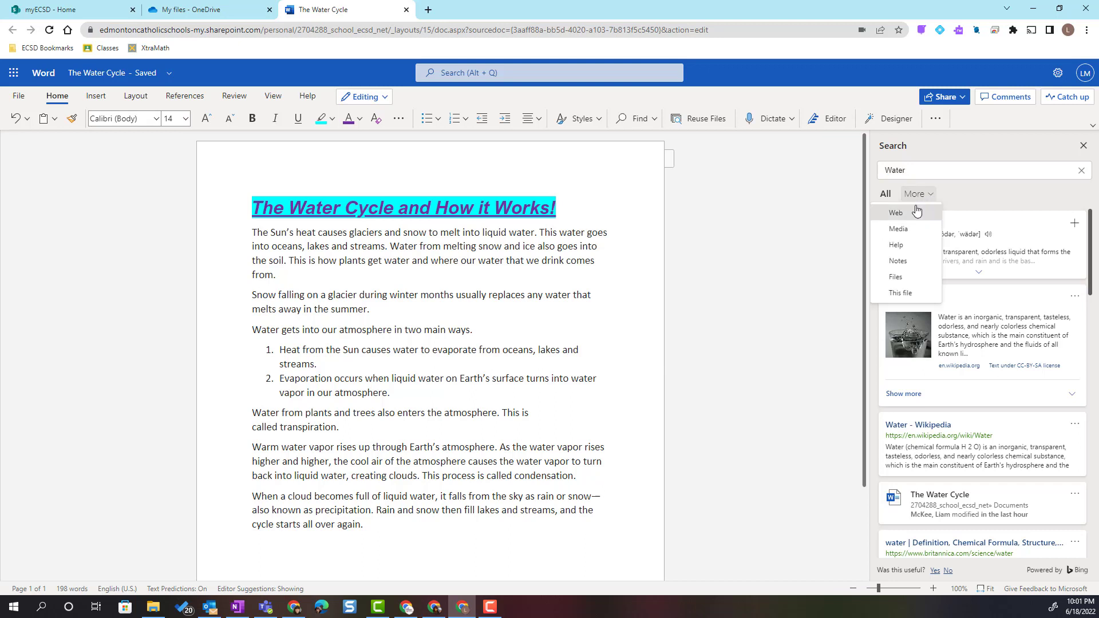
left_click(898, 229)
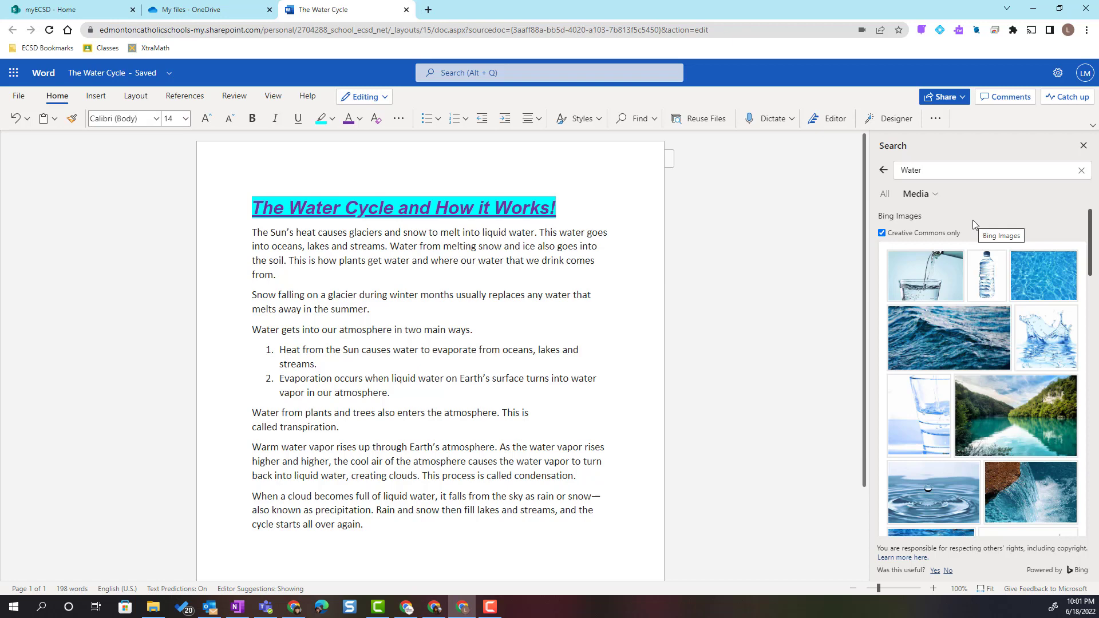
Step: Insert the water-droplet ripple image before the paragraph "Water gets into our atmosphere in two main ways."
mouse_move(933, 385)
left_click(254, 329)
mouse_move(894, 274)
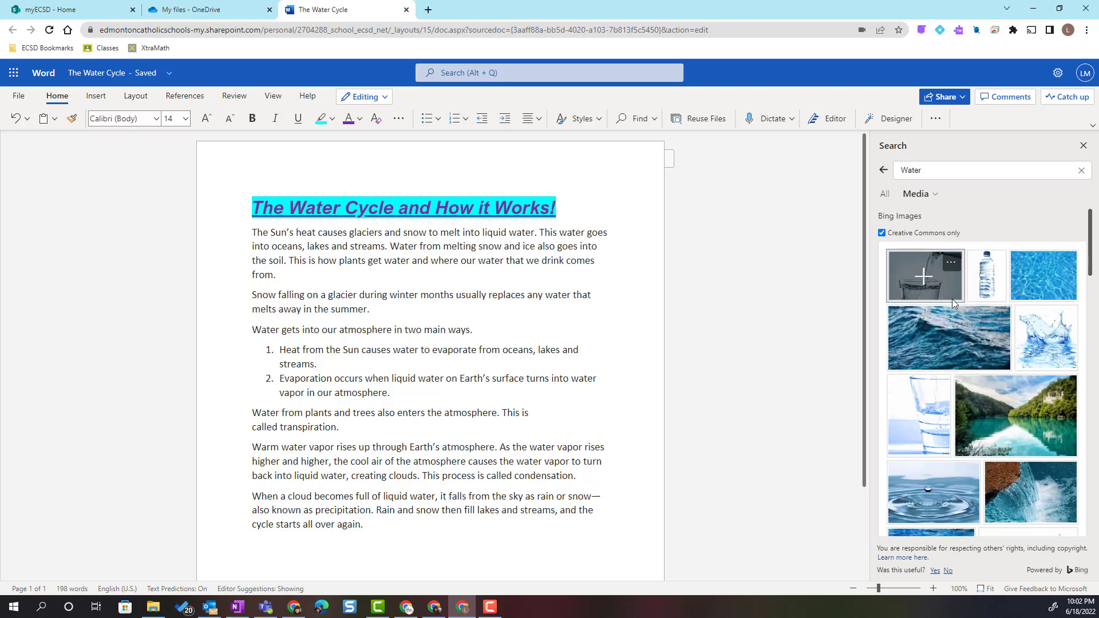
scroll(953, 398, "down", 1)
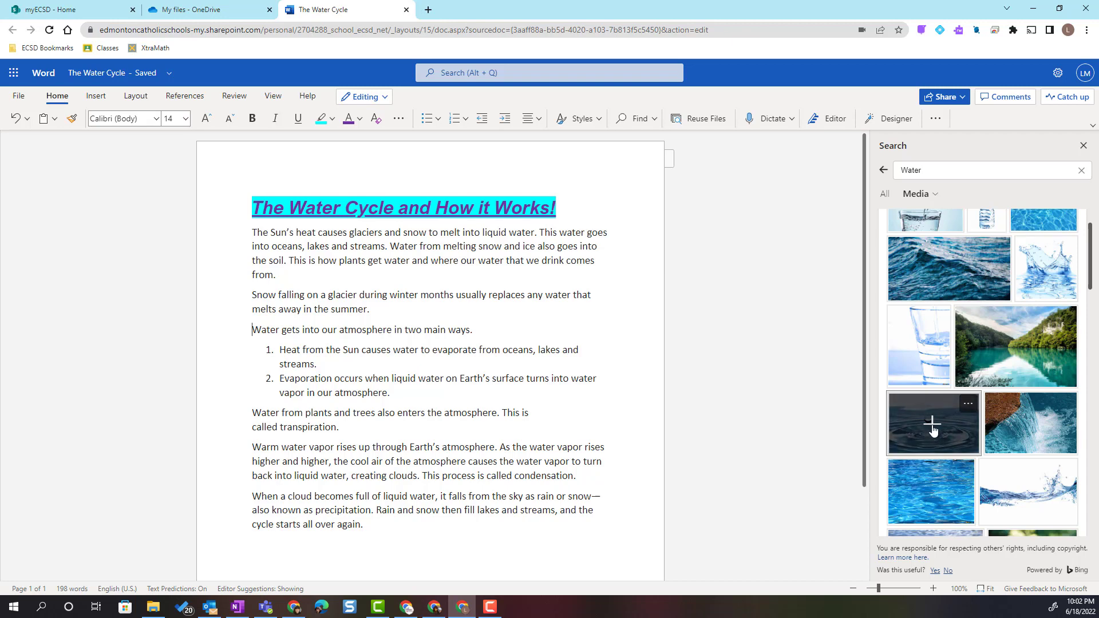
left_click(932, 429)
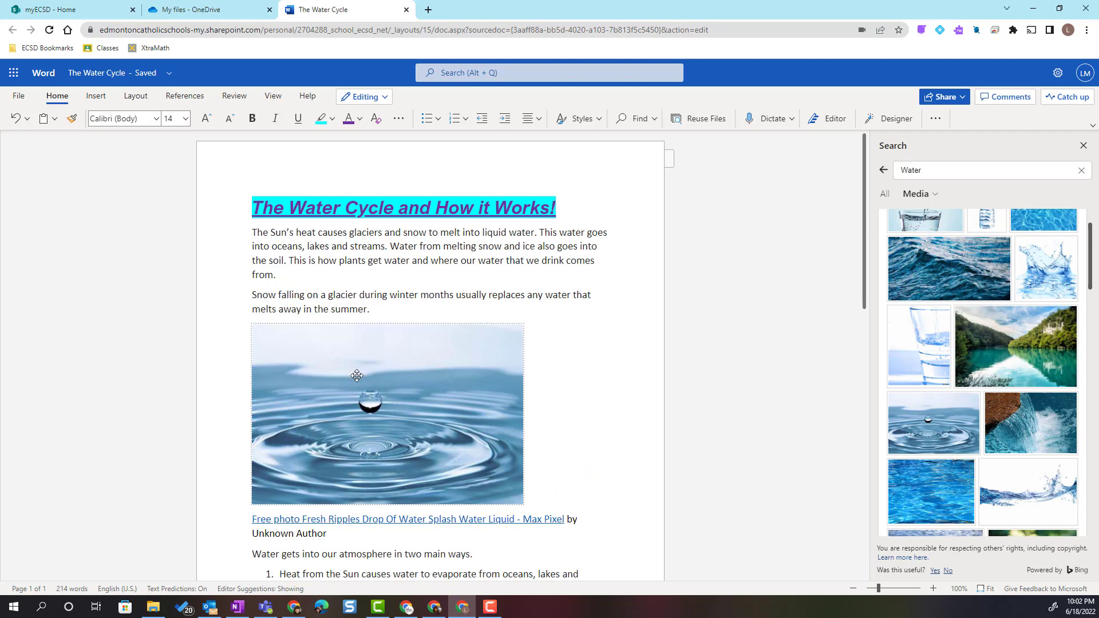
Step: Delete the attribution caption beneath the droplet picture and close the word search
scroll(577, 362, "down", 1)
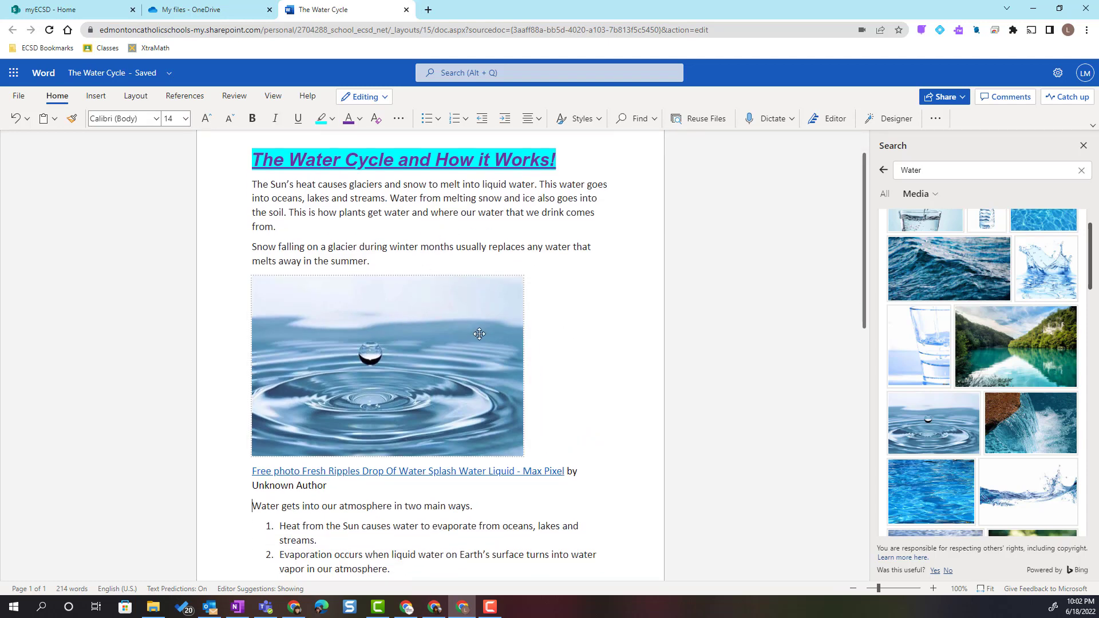
scroll(479, 334, "down", 1)
left_click(248, 505)
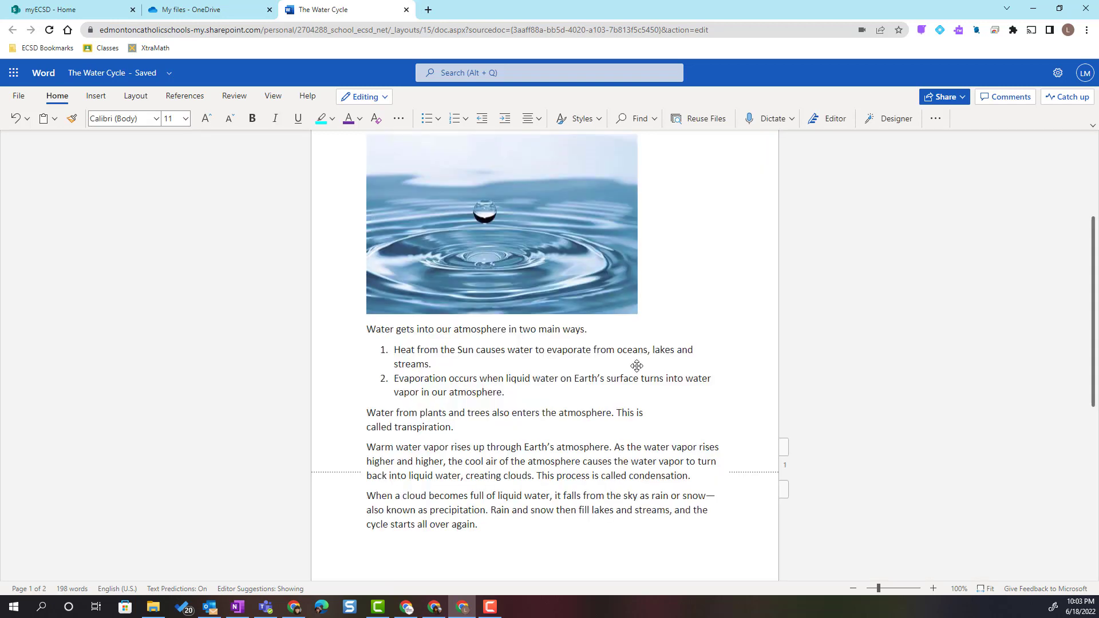
Step: Start inserting a Bing picture below the document's final paragraph
scroll(637, 366, "down", 2)
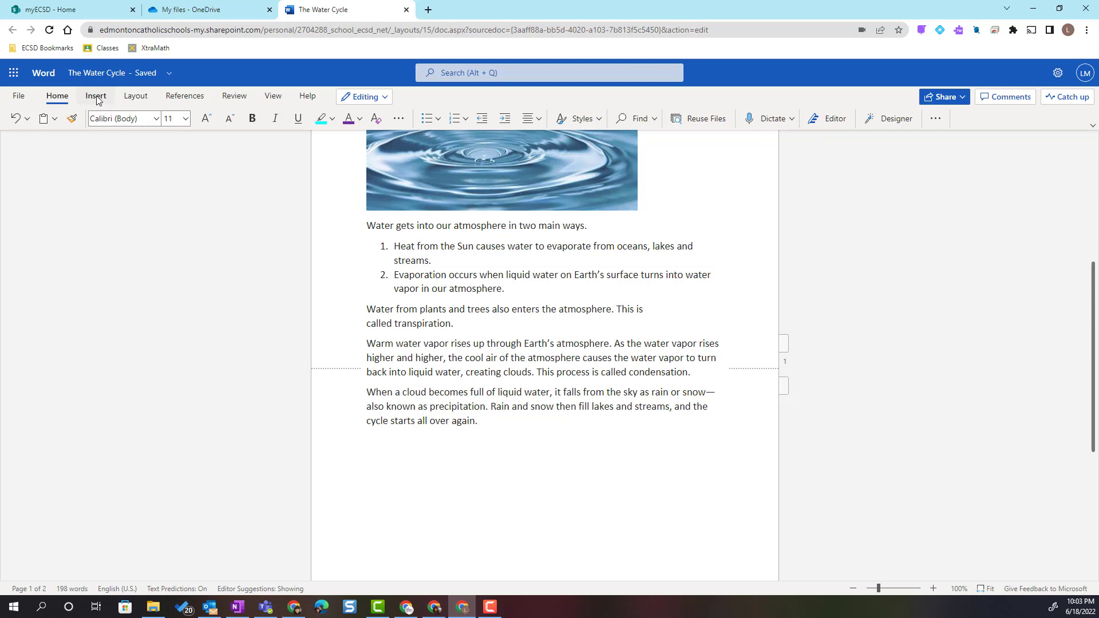
left_click(96, 96)
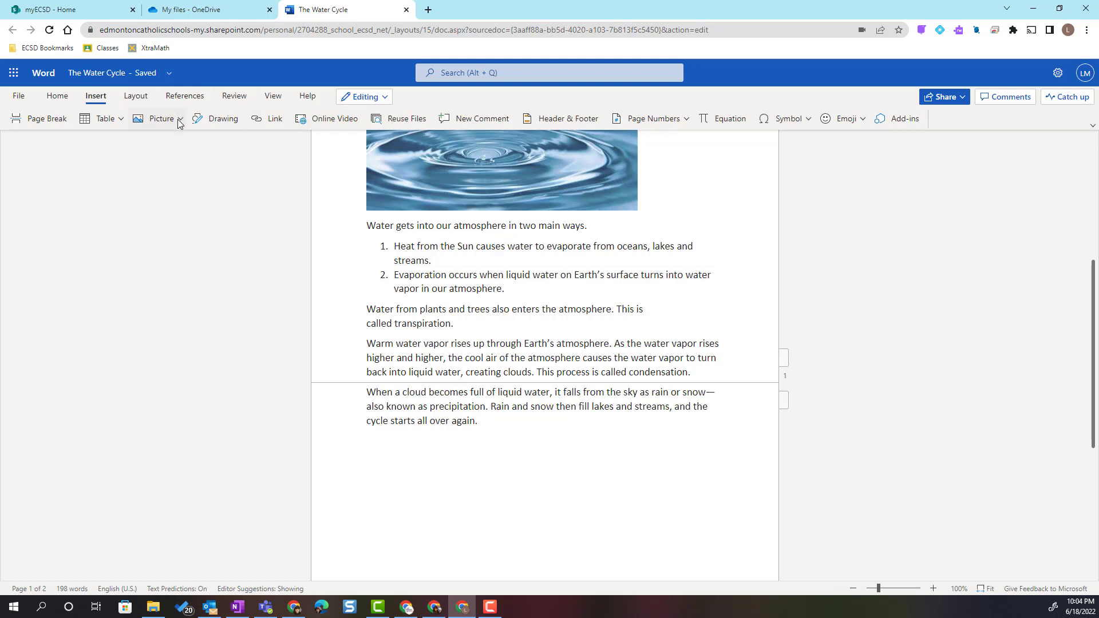
left_click(369, 438)
left_click(180, 120)
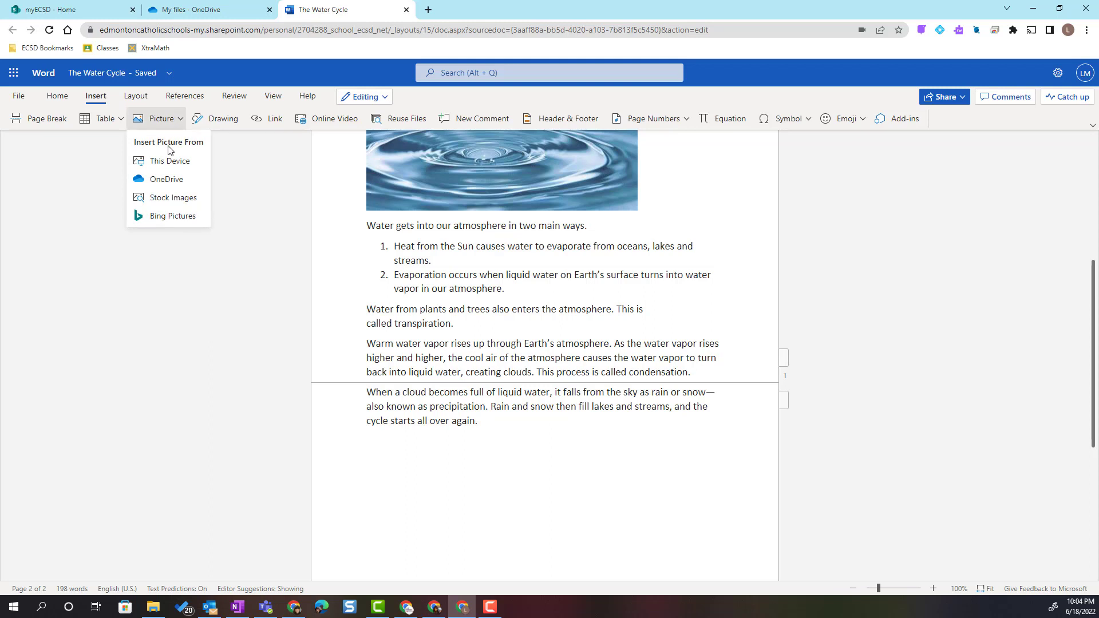
left_click(174, 217)
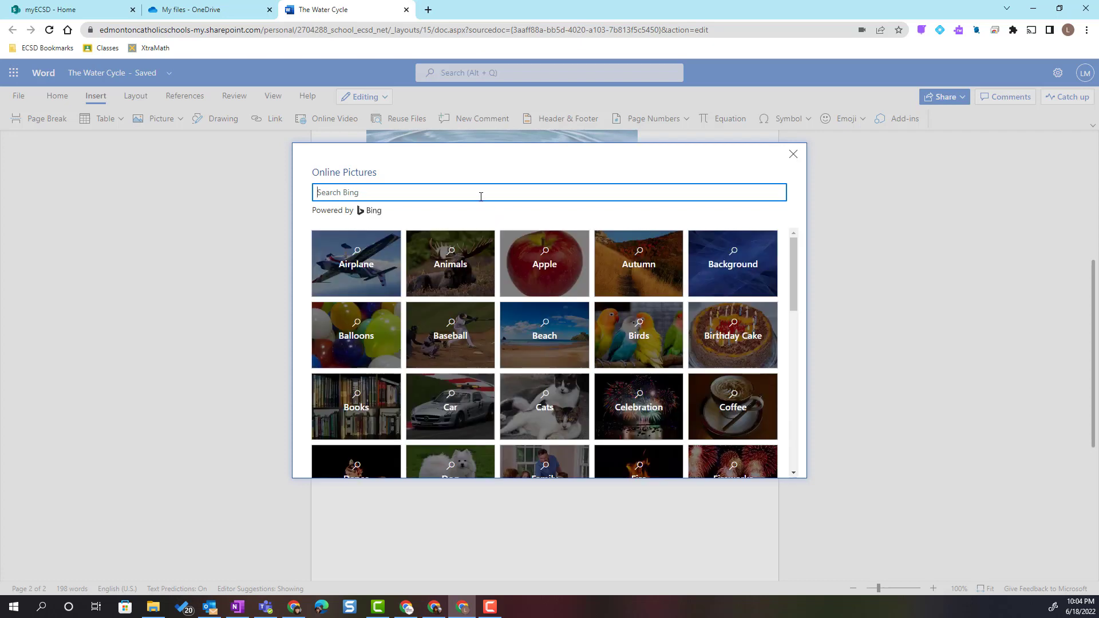
Step: Search Bing for "water cycle" and insert the landscape diagram with red arrows and a yellow sun
type("wo")
type("ate")
type("r cycle")
key("Return")
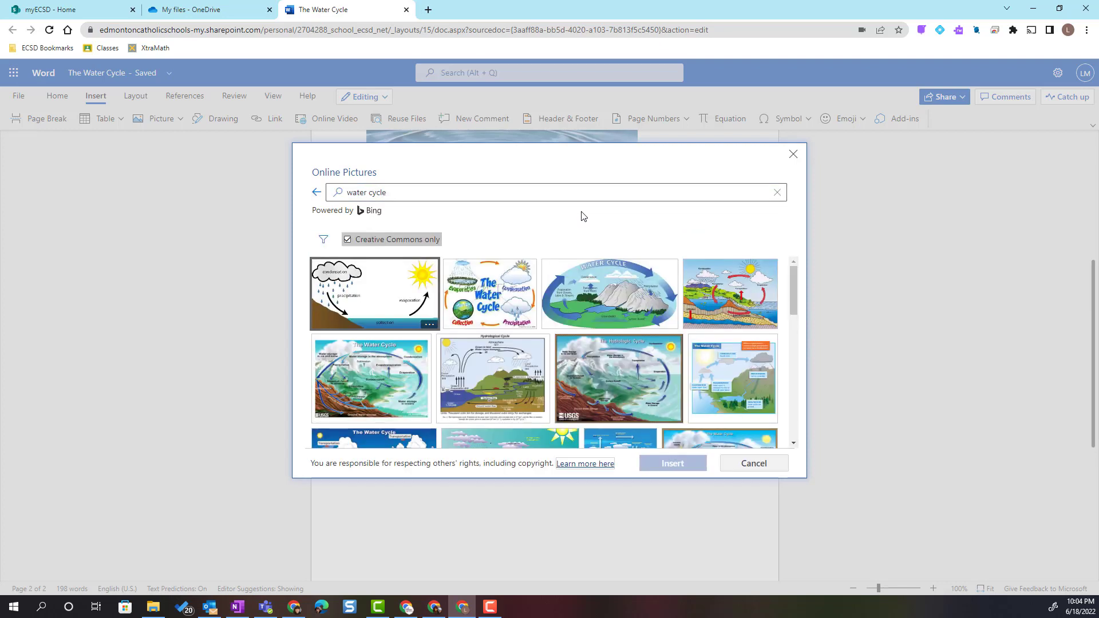
left_click(737, 303)
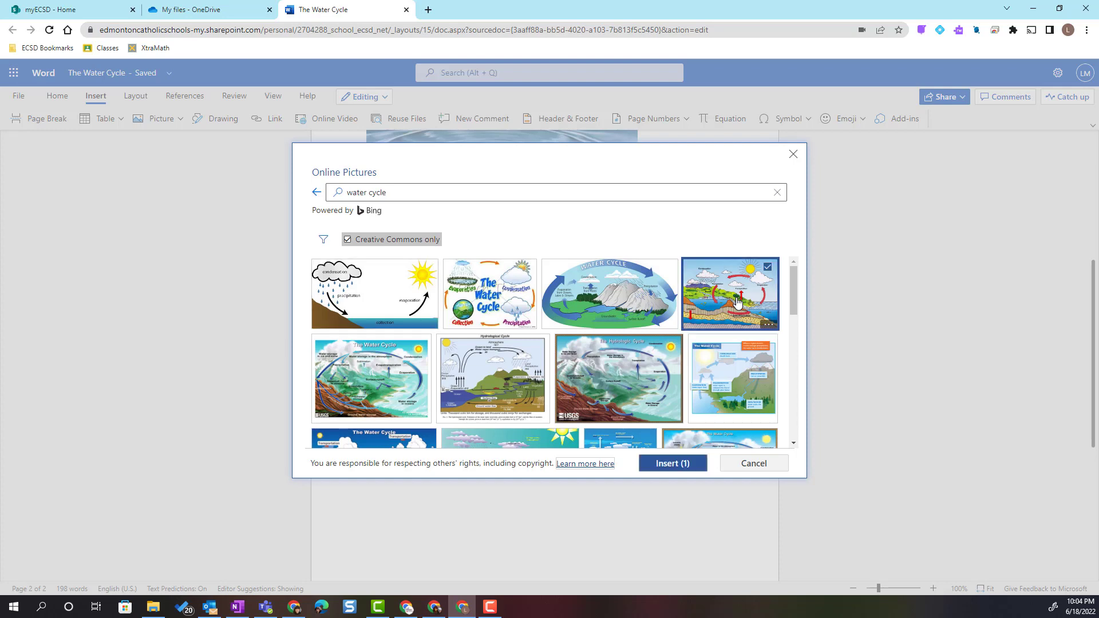
left_click(678, 468)
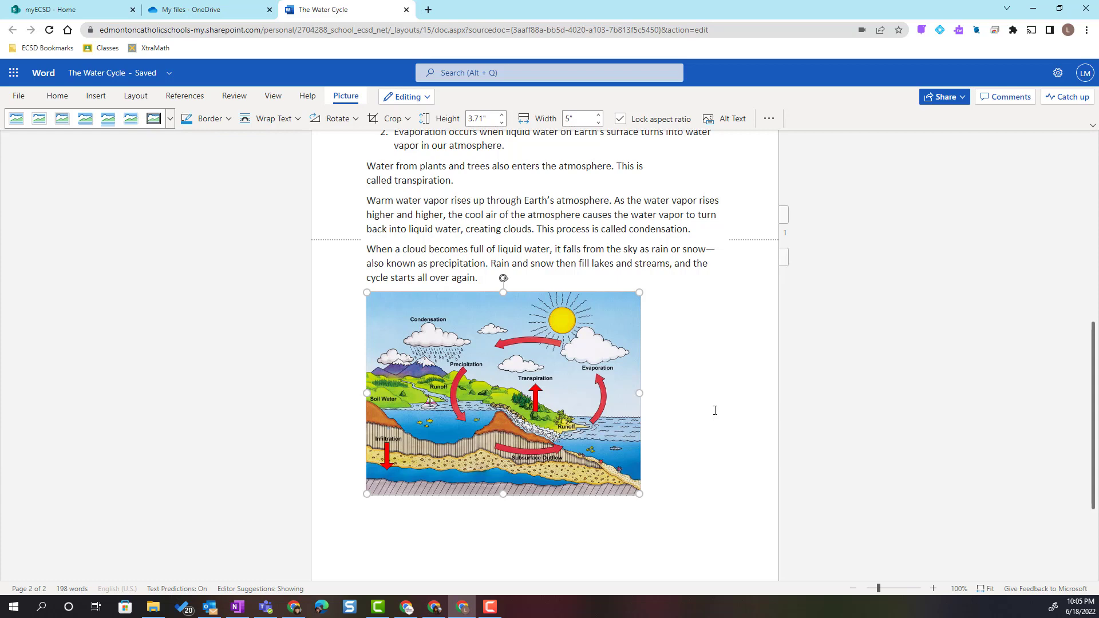
Step: Shrink the water-droplet picture proportionally to about 1.77" high by 2.65" wide
scroll(716, 410, "up", 5)
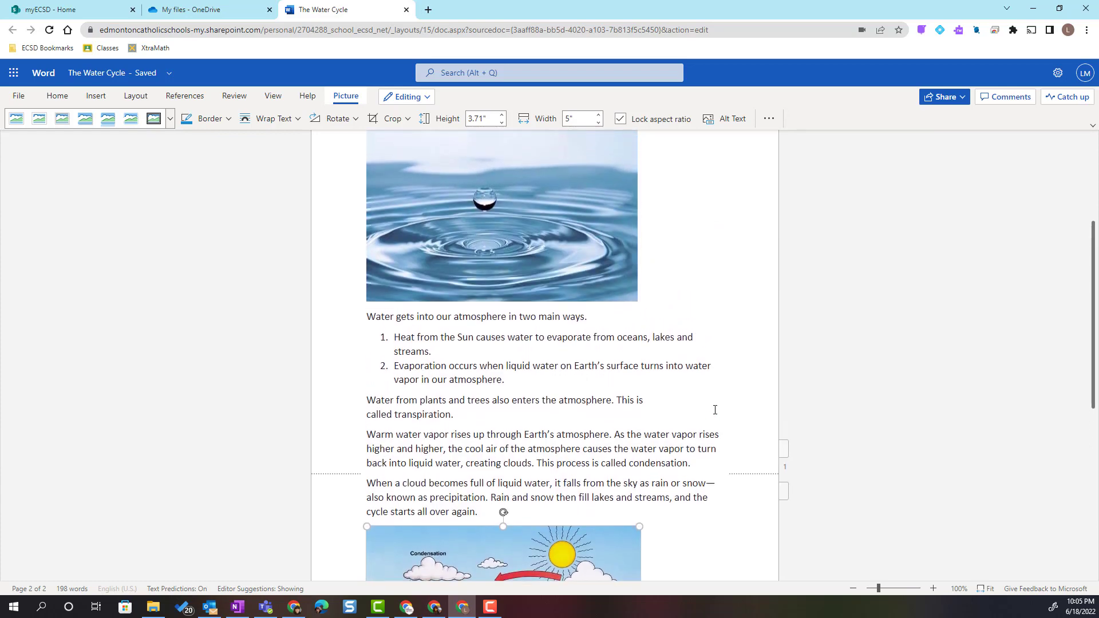
scroll(715, 410, "up", 2)
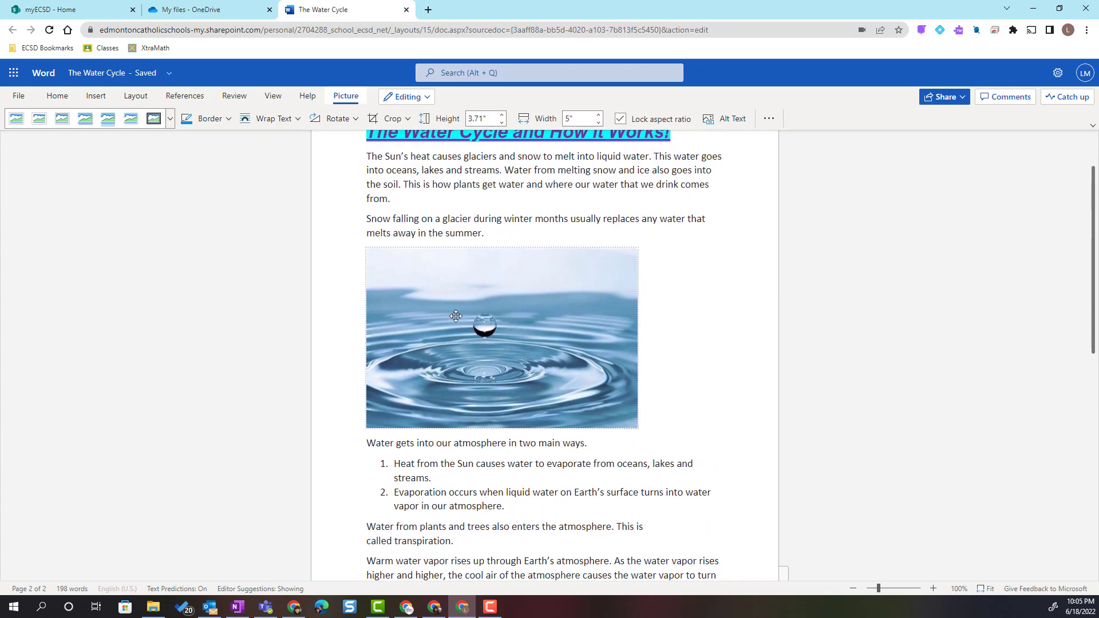
left_click(456, 316)
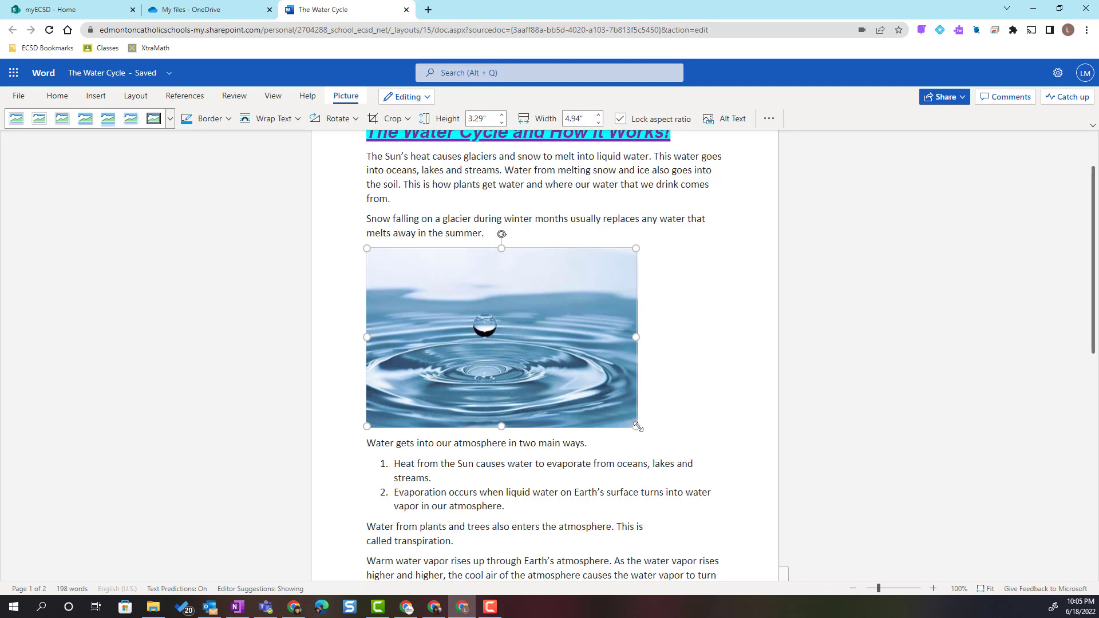
left_click_drag(637, 427, 503, 342)
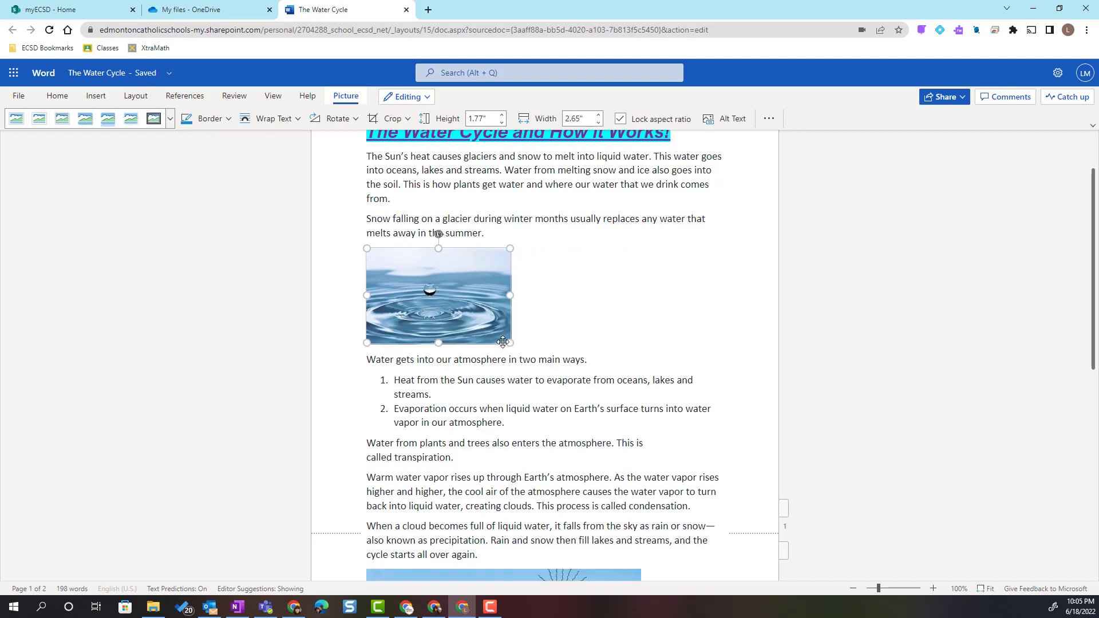
Step: Enlarge the water cycle diagram proportionally to nearly the full width of the text
scroll(504, 372, "down", 5)
left_click(504, 404)
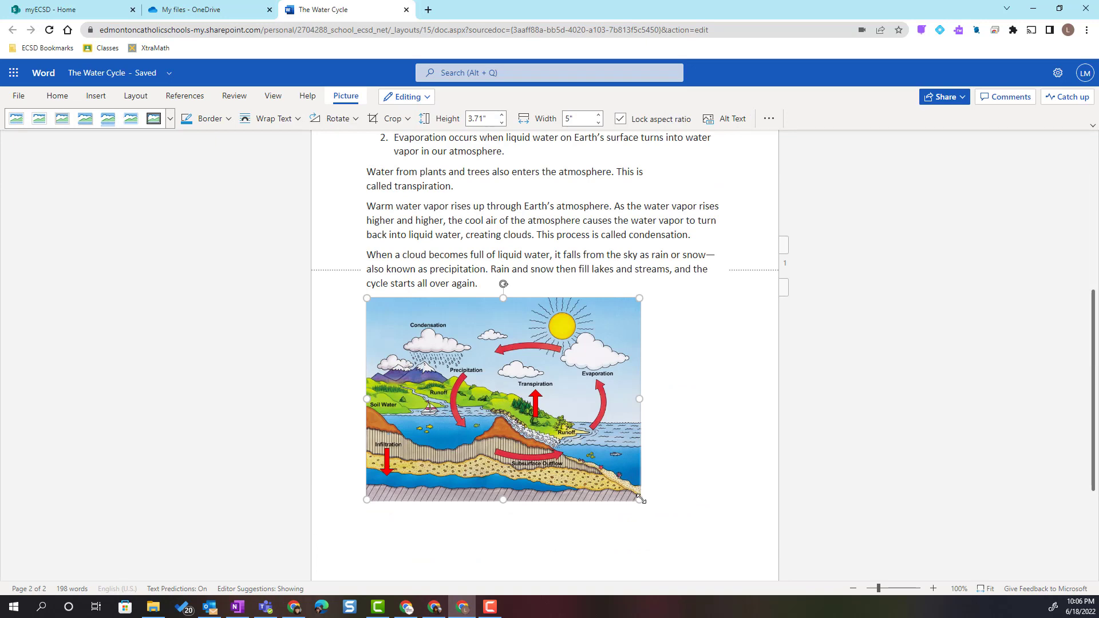
left_click_drag(639, 498, 712, 556)
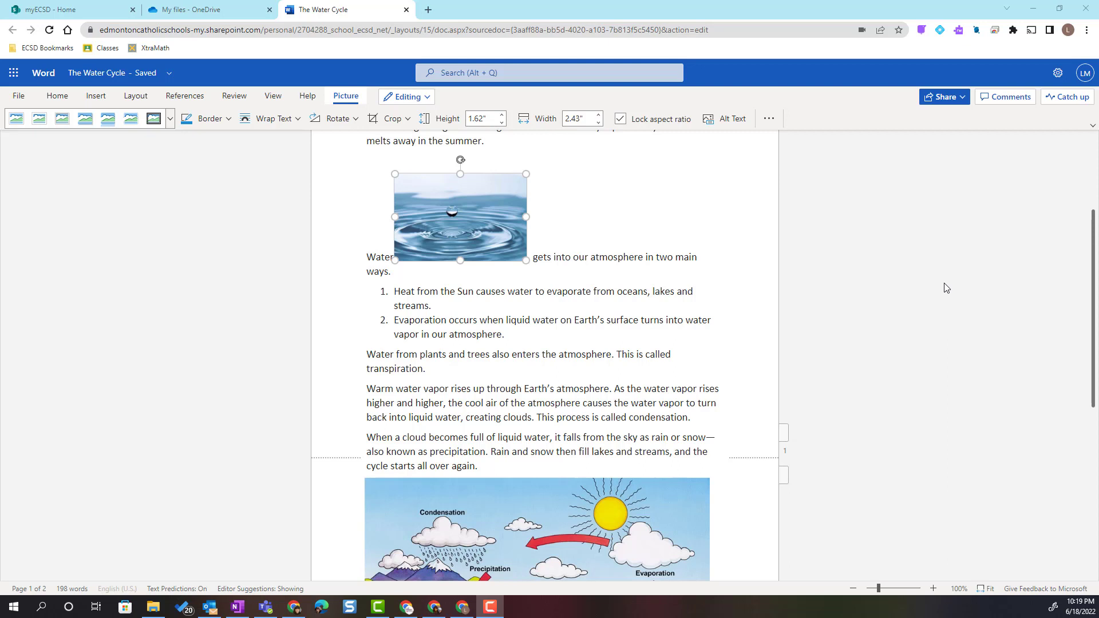
Step: Set the water-droplet picture's text wrapping to Square Left
scroll(724, 225, "up", 2)
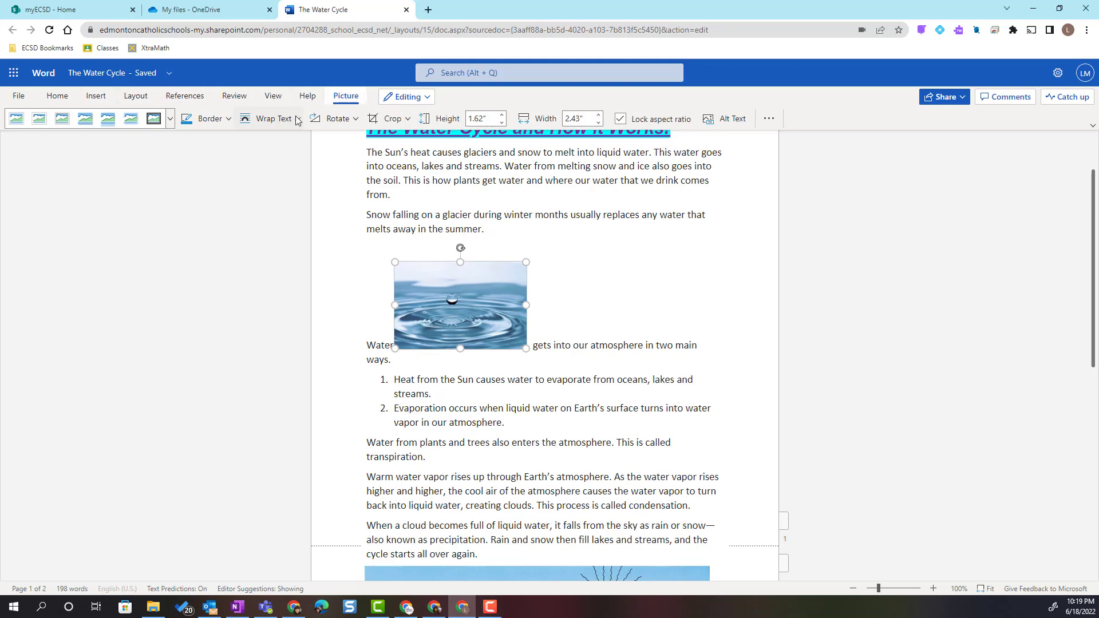
left_click(275, 120)
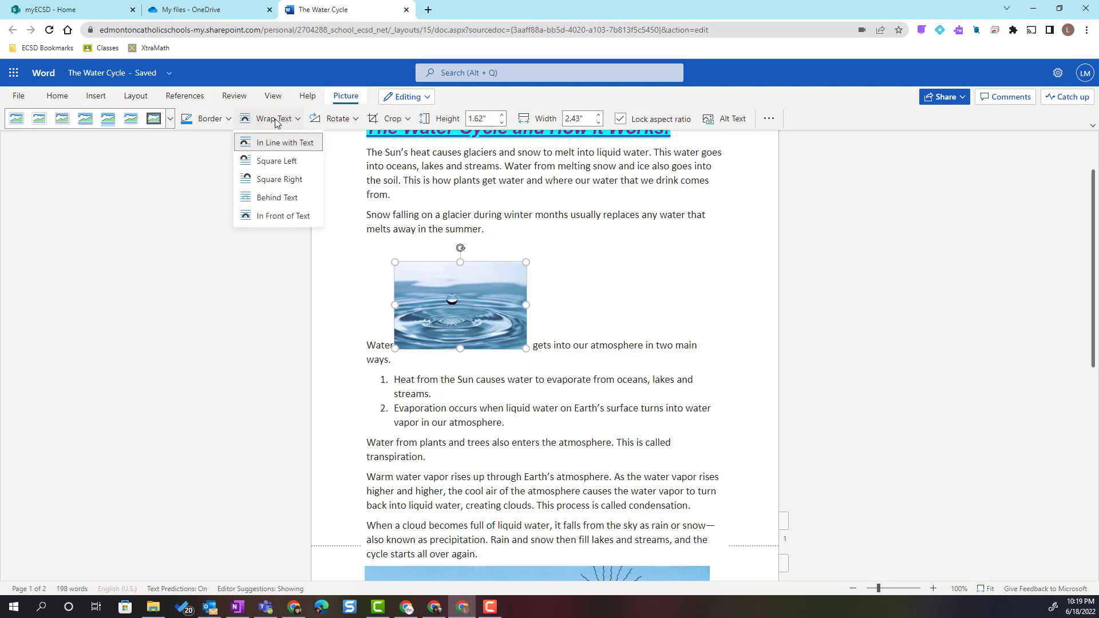
left_click(278, 165)
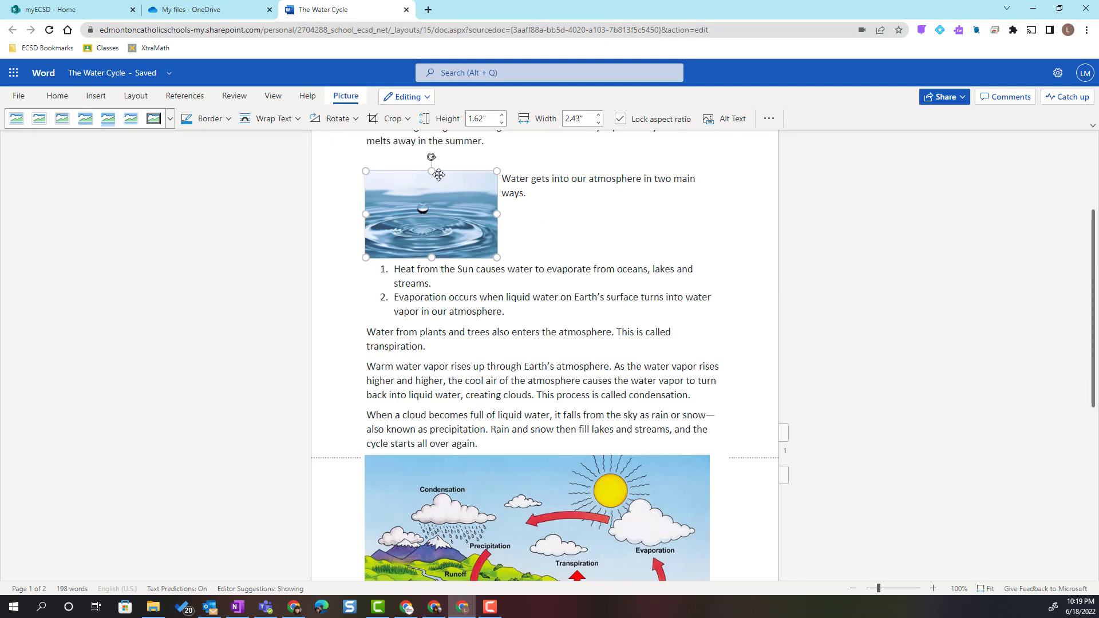
Step: Set the water-droplet picture's text wrapping to Square Right
left_click(297, 119)
left_click(289, 180)
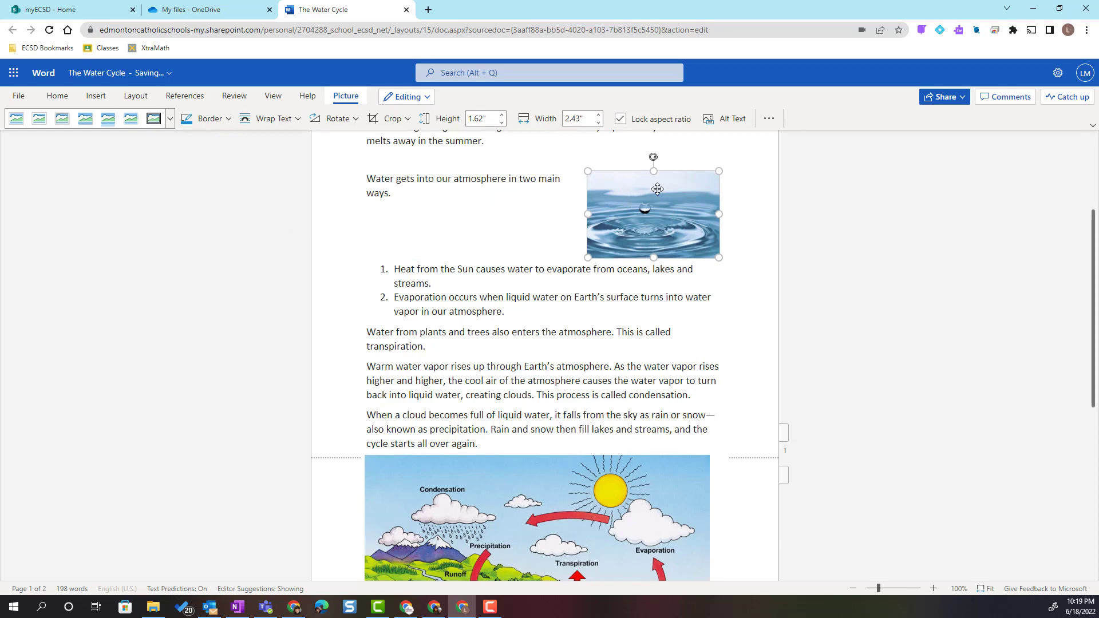
scroll(771, 436, "up", 3)
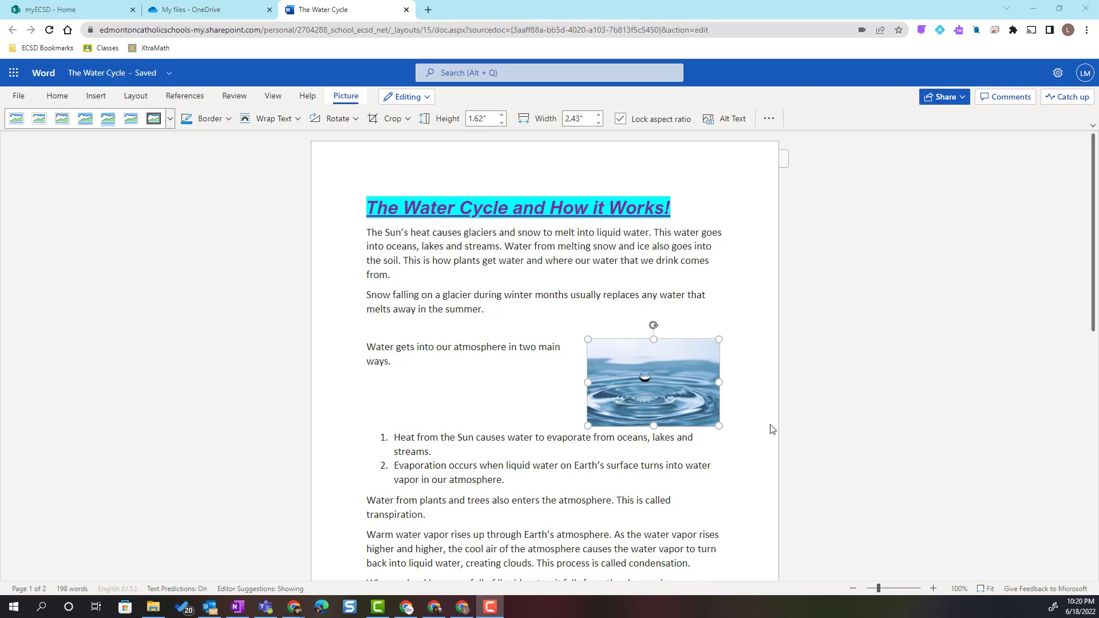
Step: Add a new blank line below the water cycle diagram at the end of the document
left_click(95, 98)
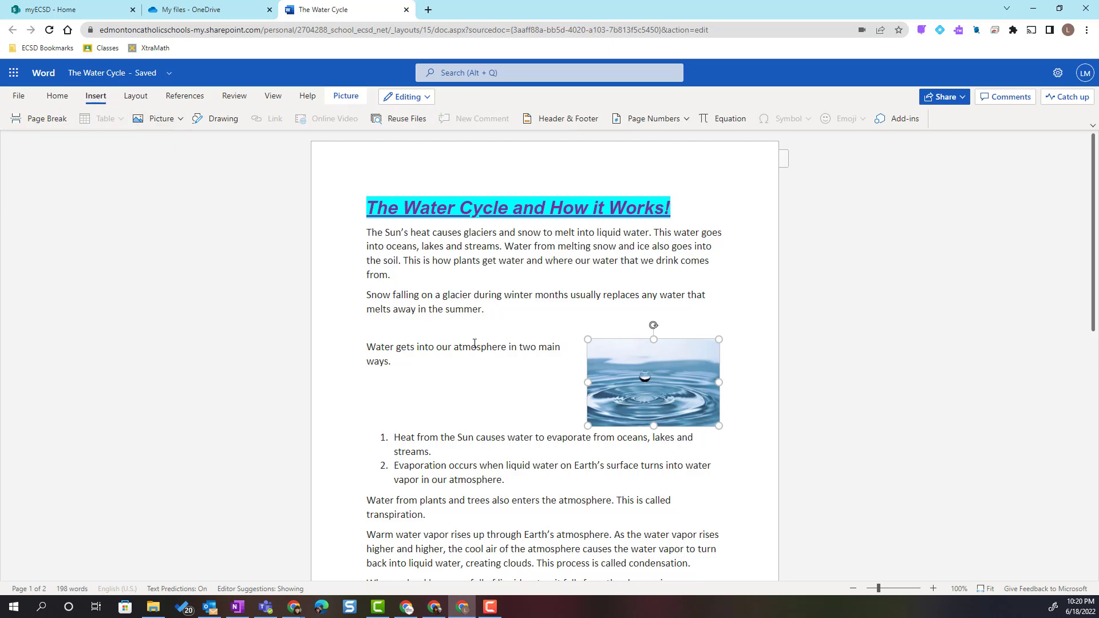
scroll(475, 342, "down", 8)
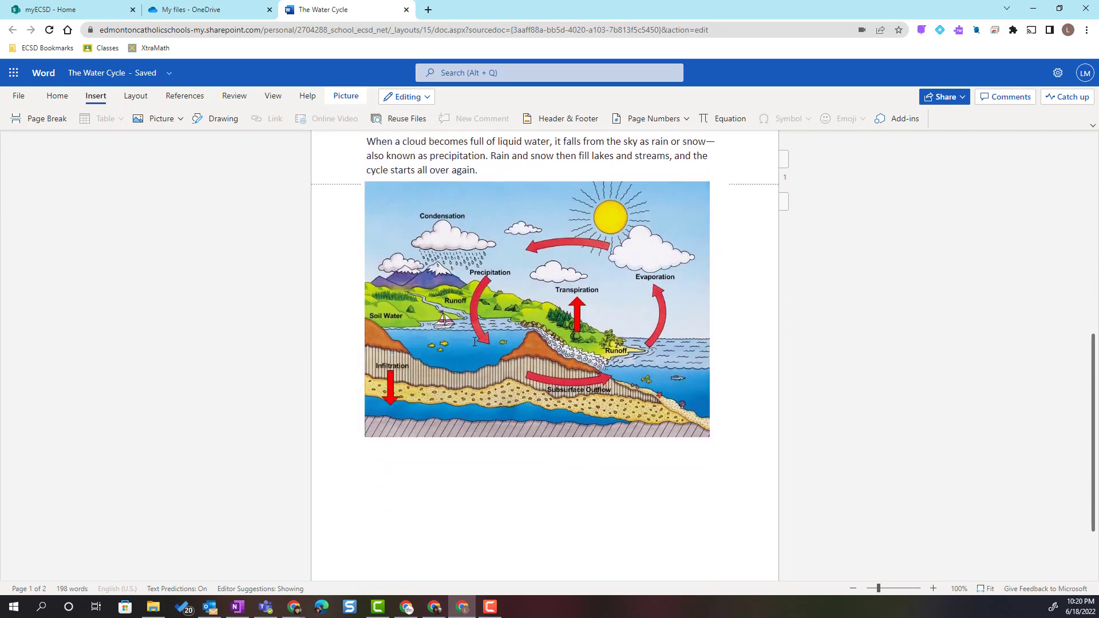
left_click(369, 445)
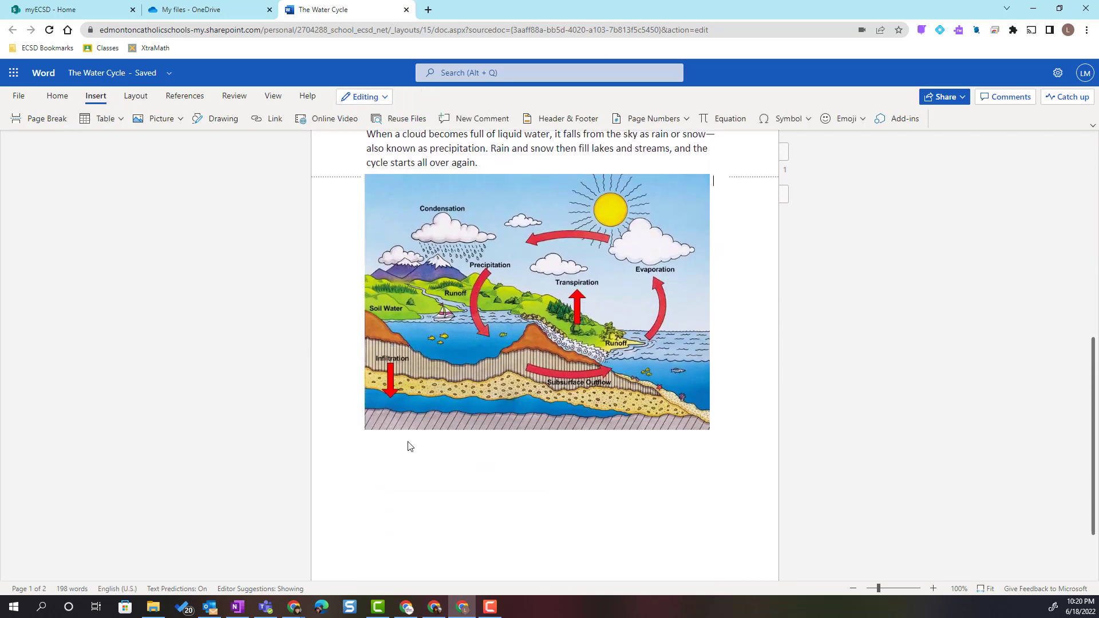
left_click(707, 405)
left_click(719, 411)
key("Return")
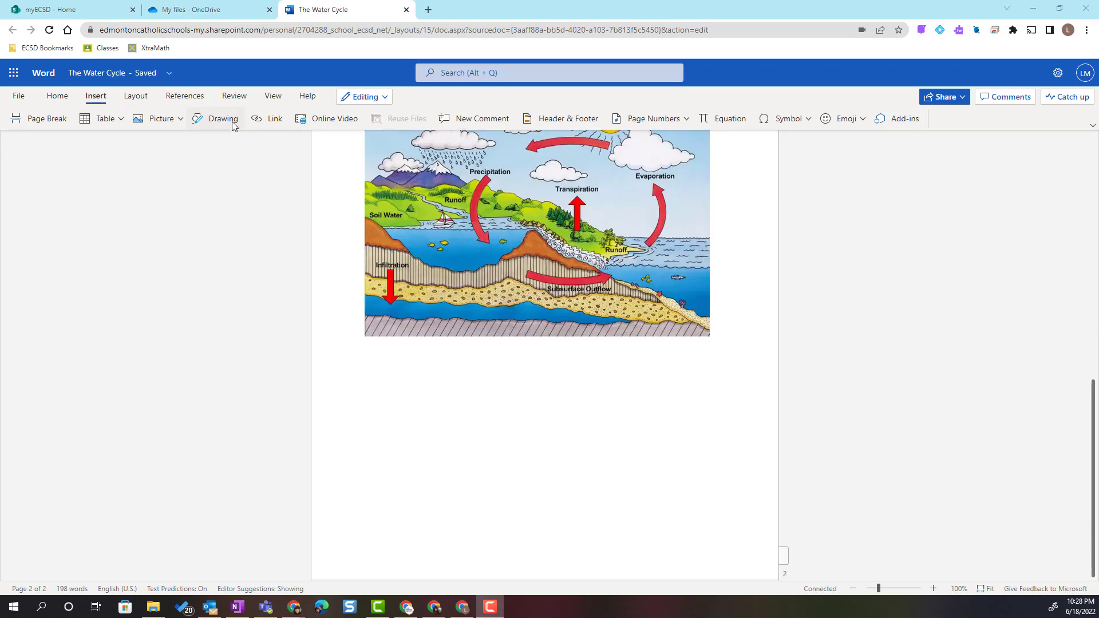
Step: Create a new drawing containing a sun shape with an orange fill and a yellow outline
left_click(224, 119)
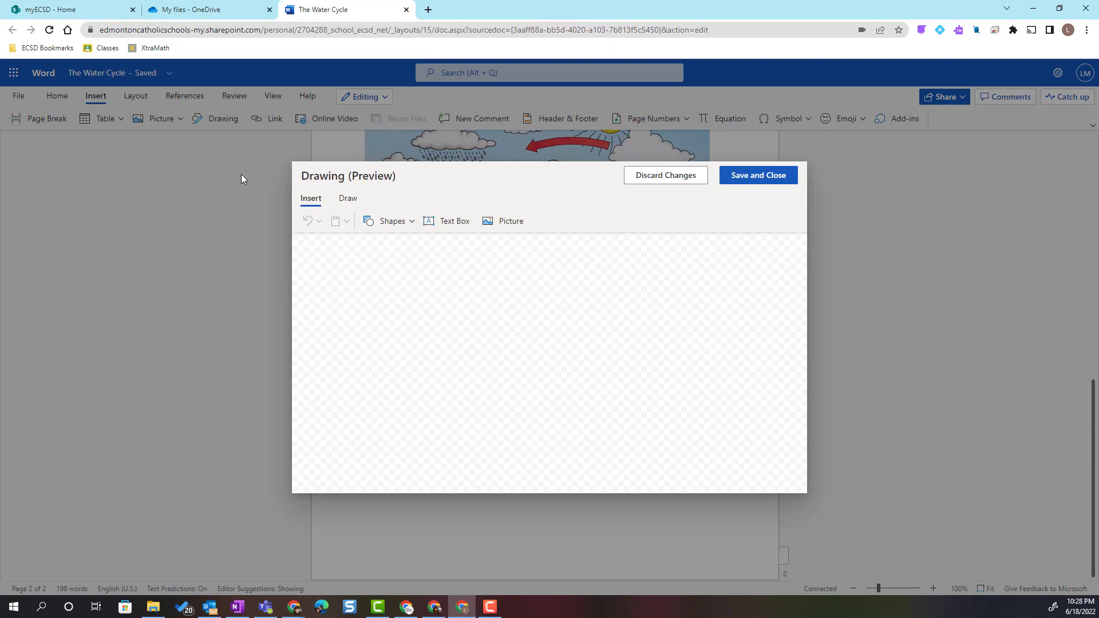
left_click(384, 223)
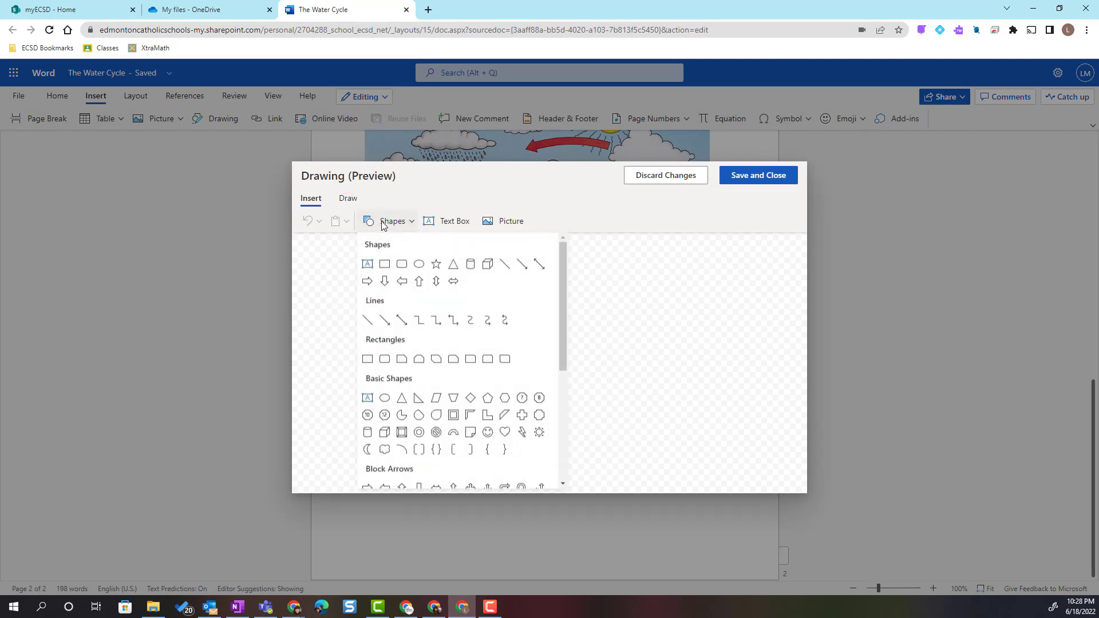
left_click(539, 432)
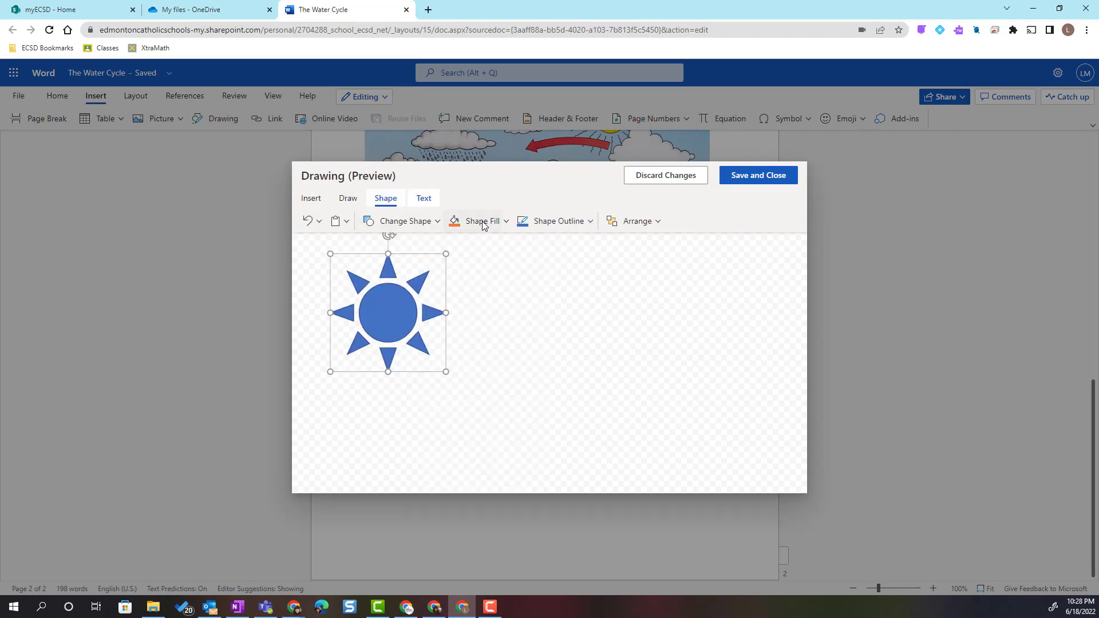
left_click(439, 222)
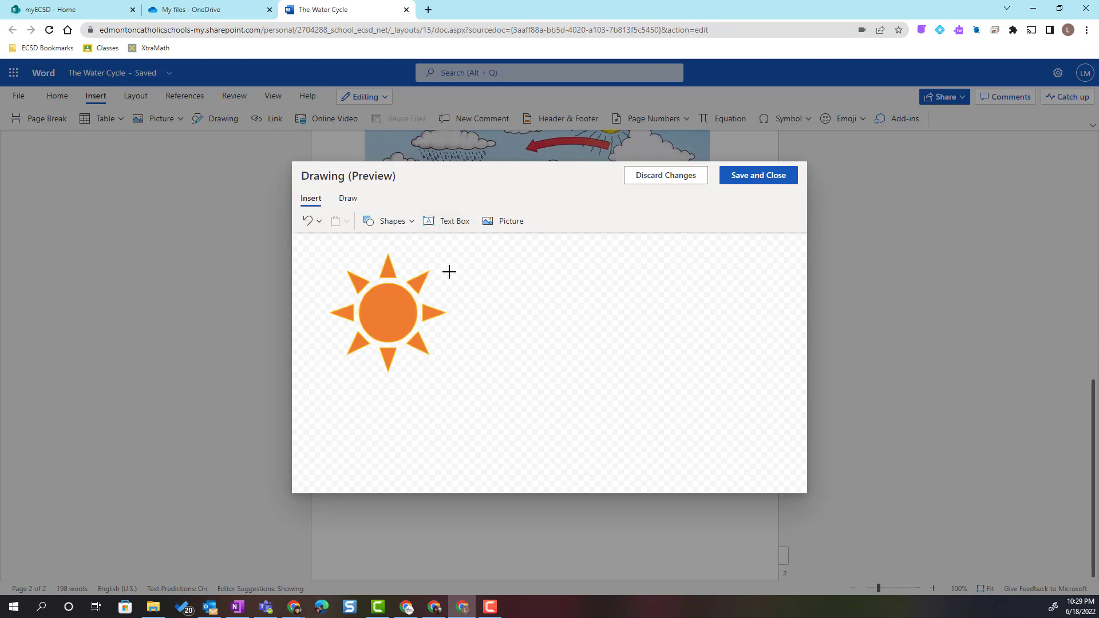
Step: Place a text box beside the sun reading "The sun heats up water on earth's surface that causes evaporation!"
left_click(449, 271)
type("The sun heats up water on earth's surface that causes evaporation!")
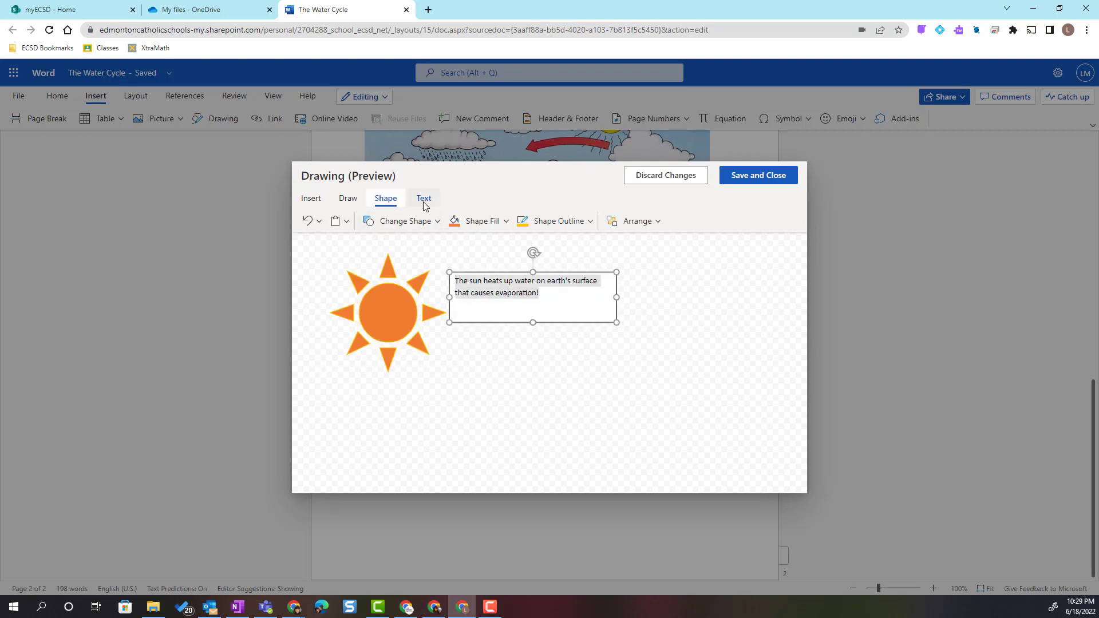
Step: Format the text box's text as Arial Nova, size 16, bold, with an orange font color
left_click(424, 201)
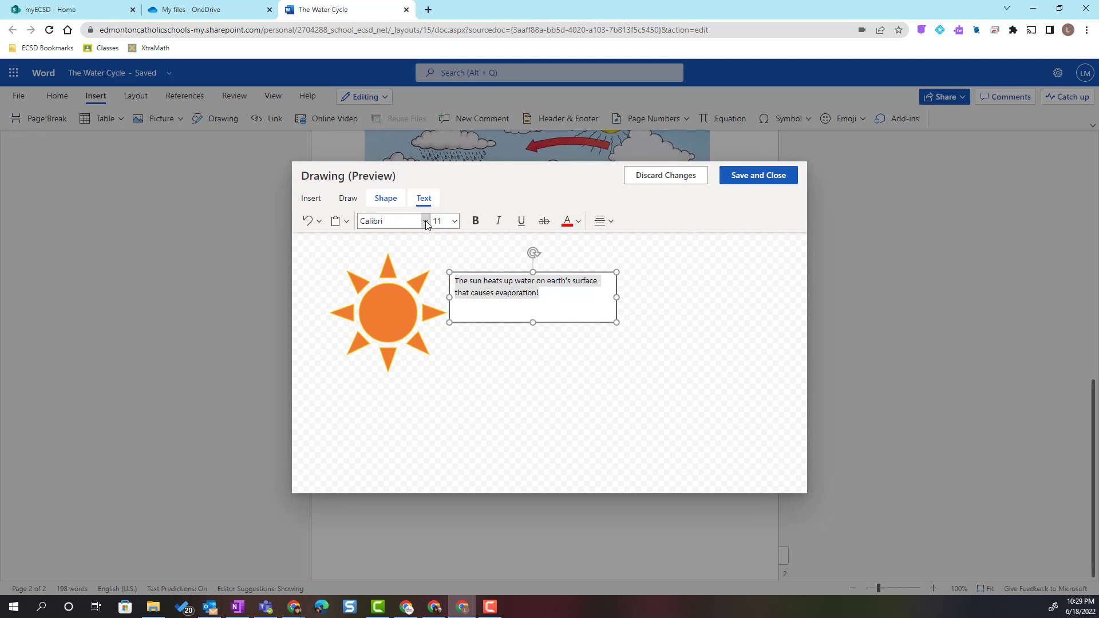
left_click(425, 223)
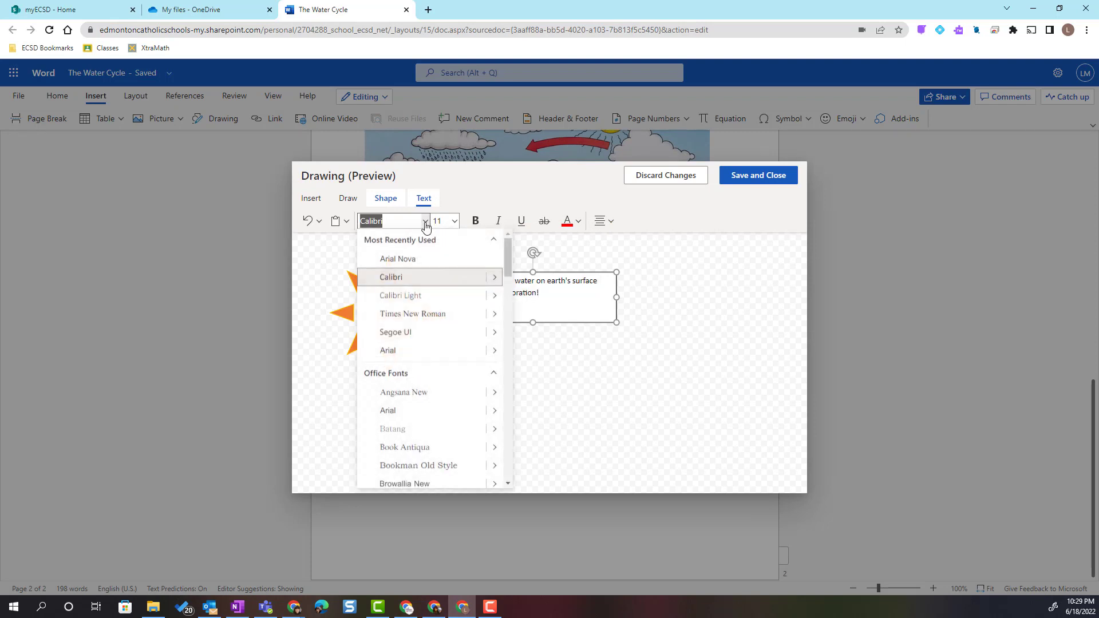
left_click(416, 261)
left_click(452, 222)
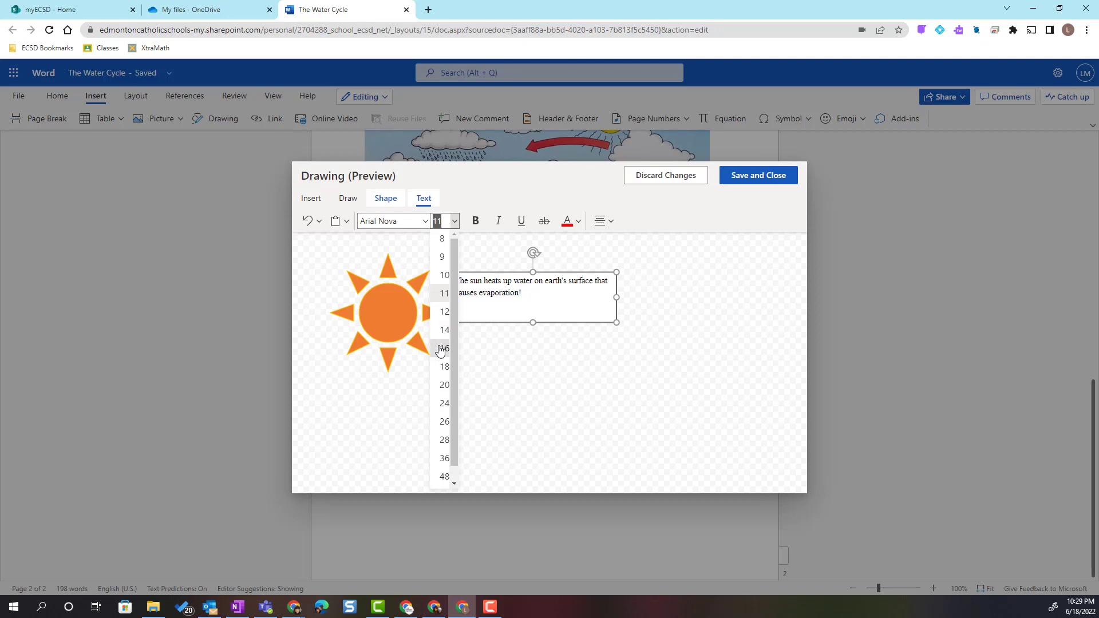
left_click(442, 347)
left_click(475, 221)
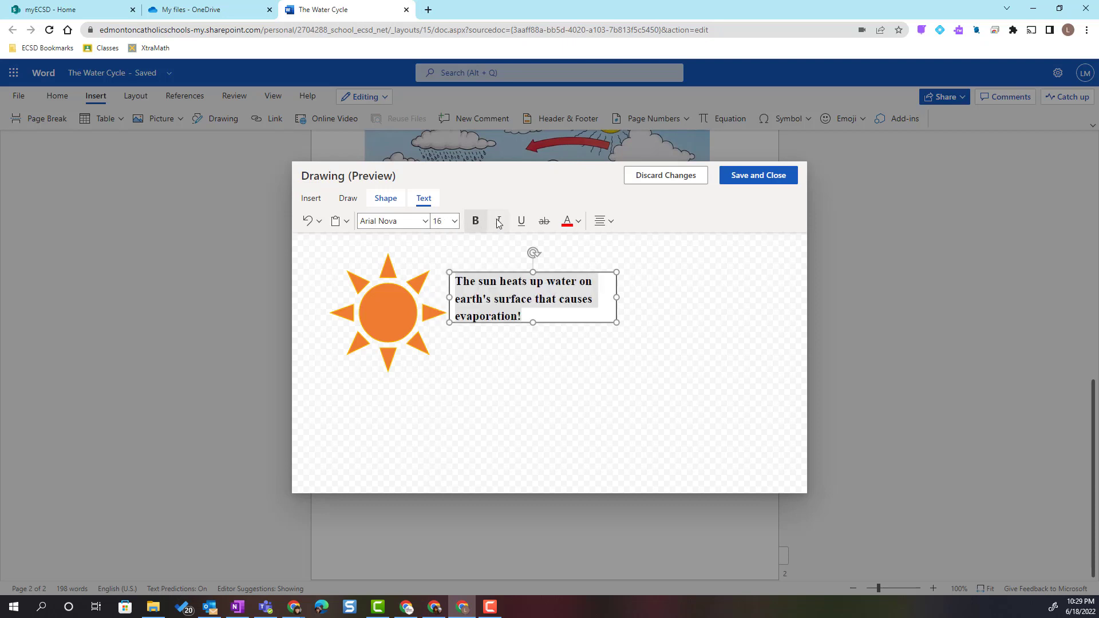
left_click(578, 222)
left_click(648, 264)
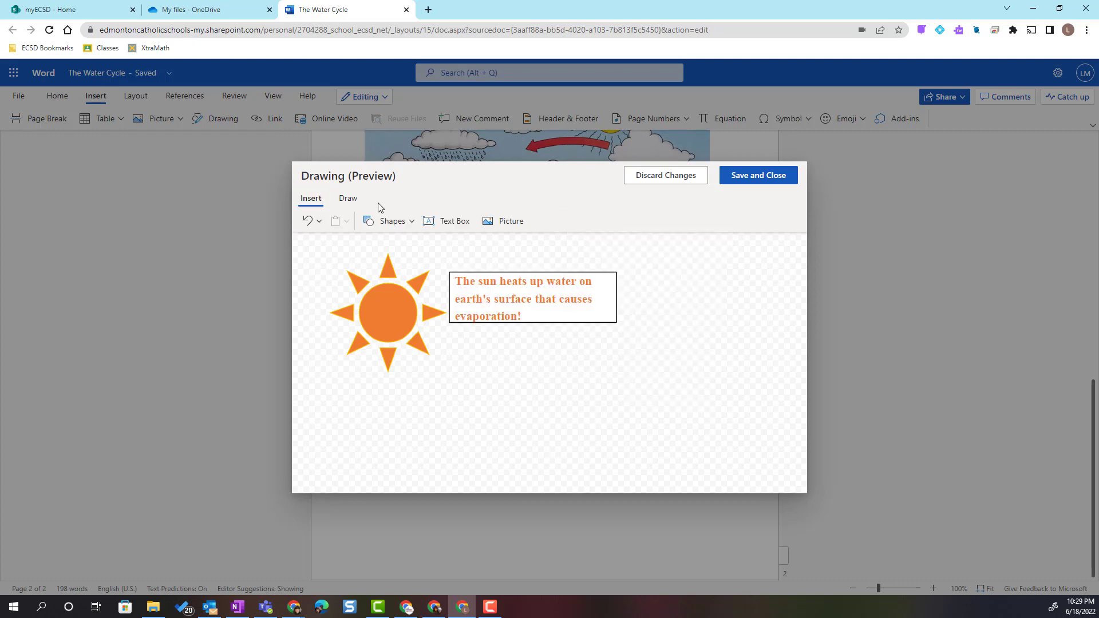
Step: Insert the detective picture from the Downloads folder into the drawing, over the text box's lower-right corner
left_click(506, 222)
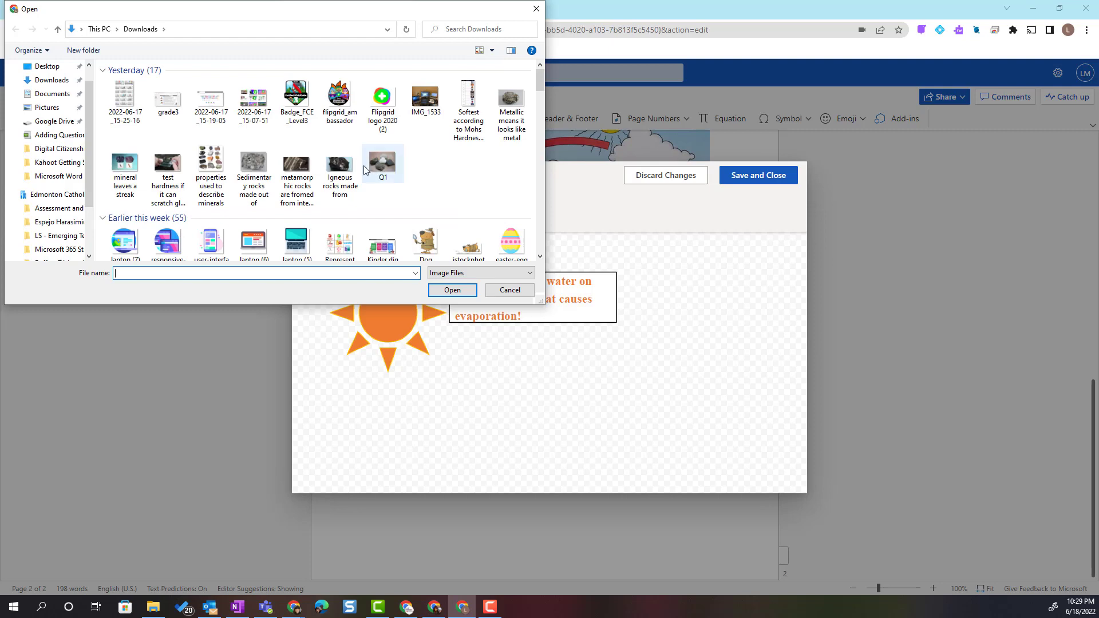
scroll(469, 166, "down", 2)
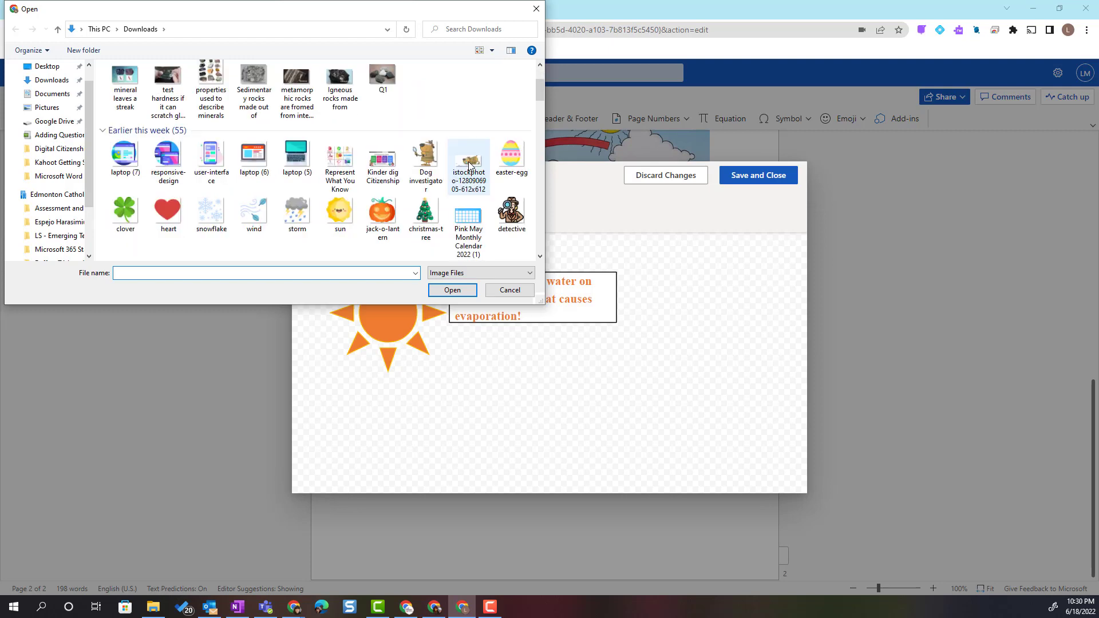
left_click(511, 214)
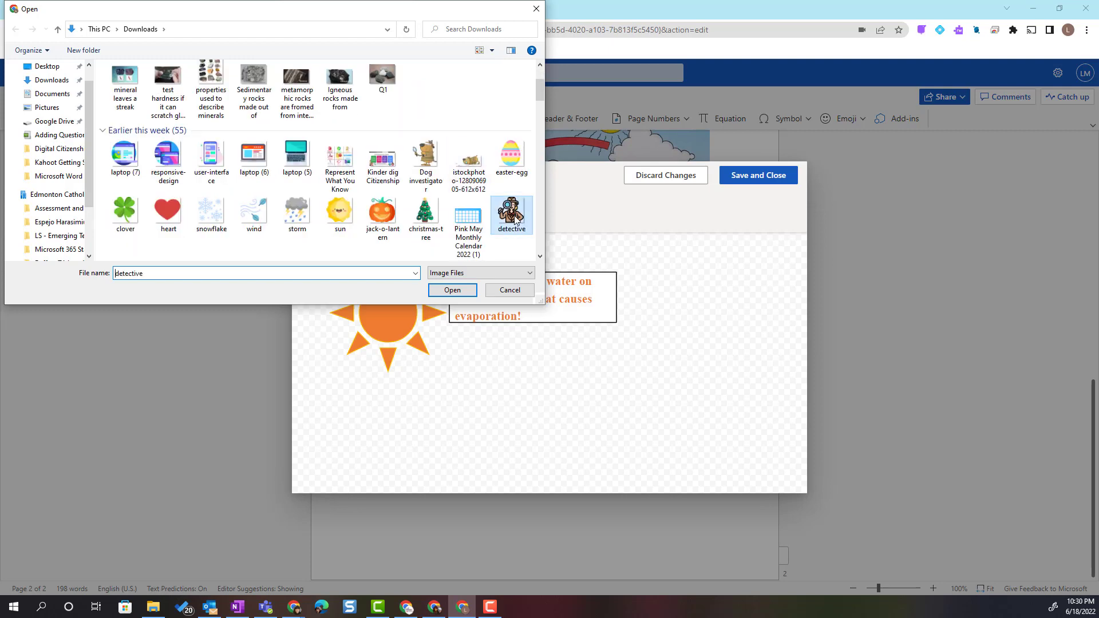
left_click(452, 290)
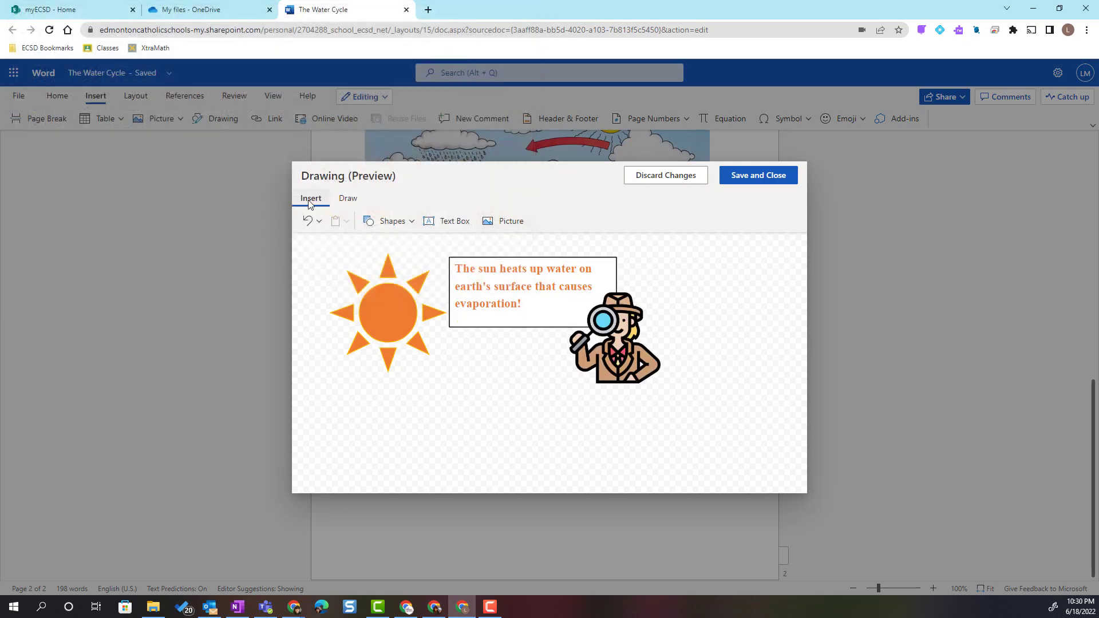
Step: Save the finished drawing into the document below the water cycle diagram and scale it down from its lower-right corner
left_click(348, 199)
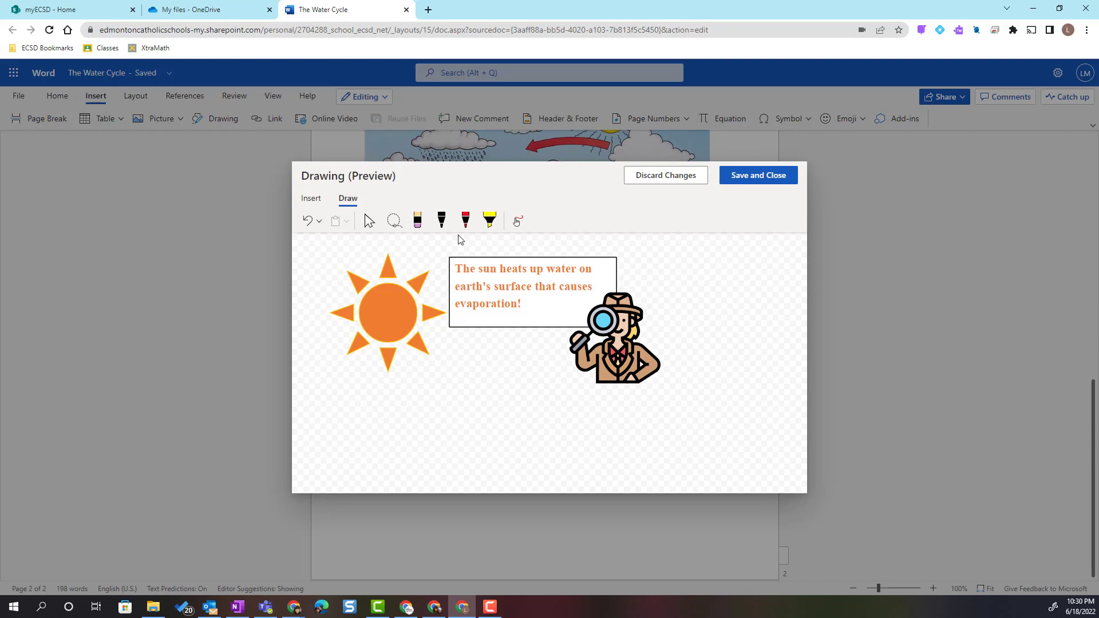
left_click(759, 184)
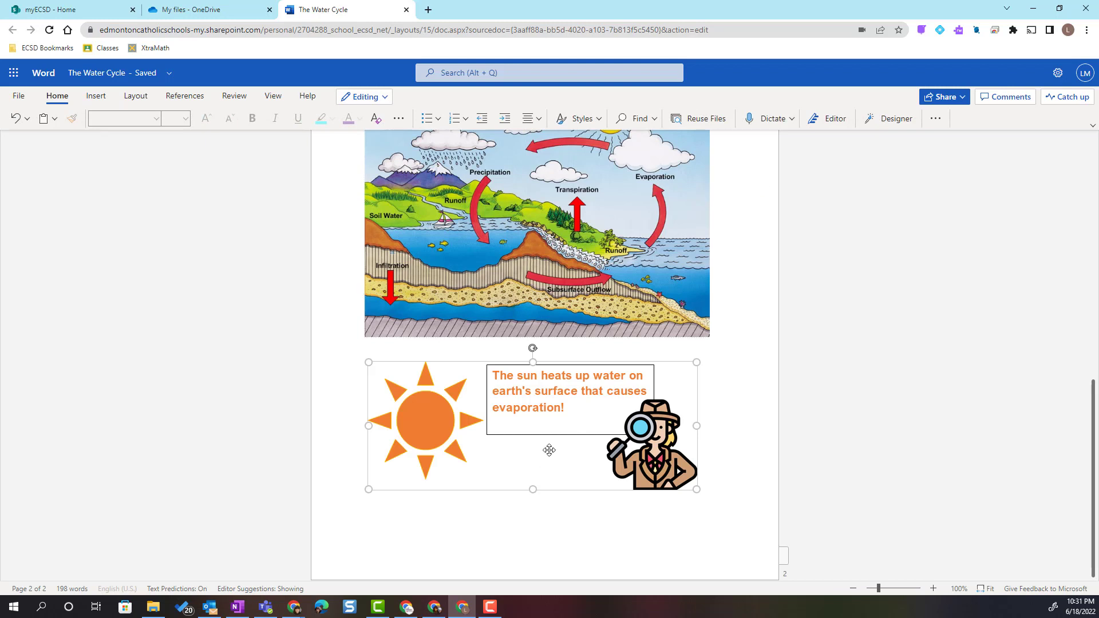
left_click_drag(697, 490, 612, 461)
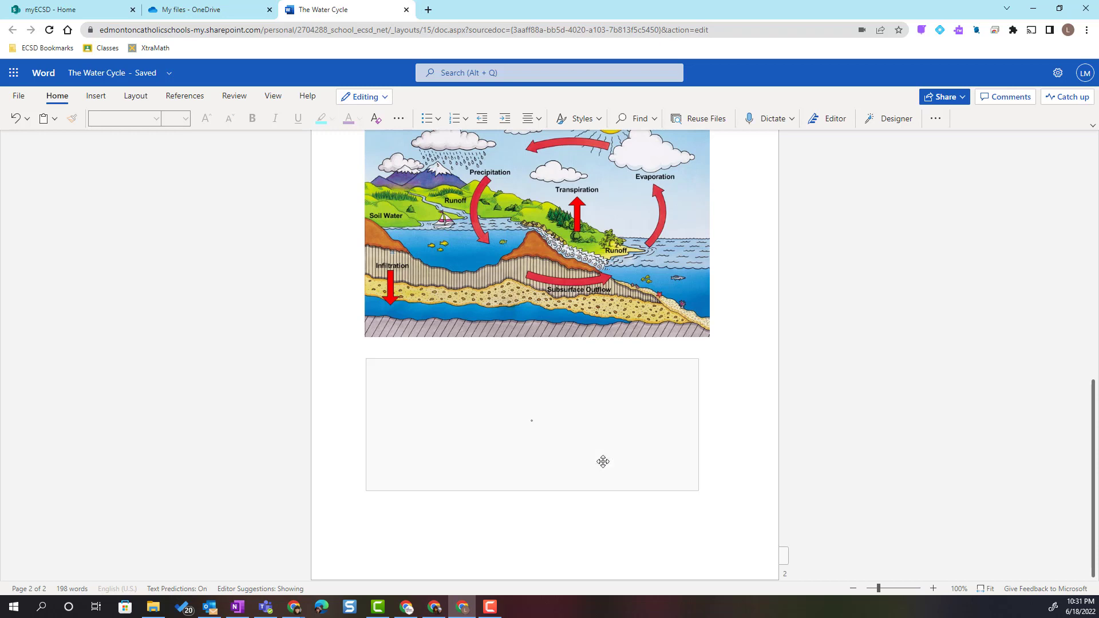
scroll(430, 261, "up", 7)
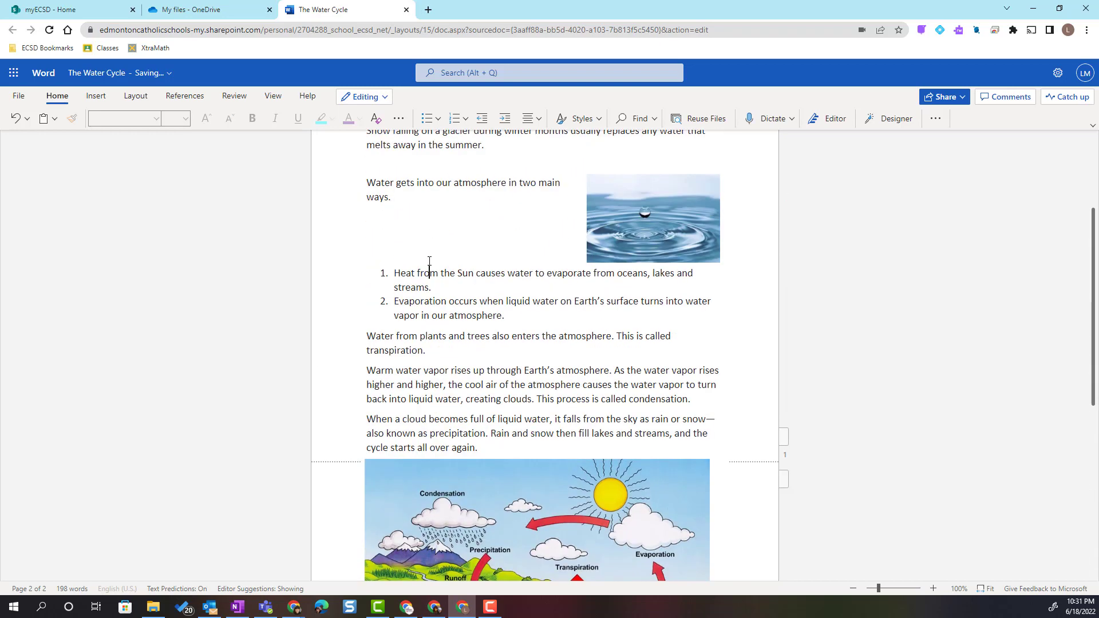